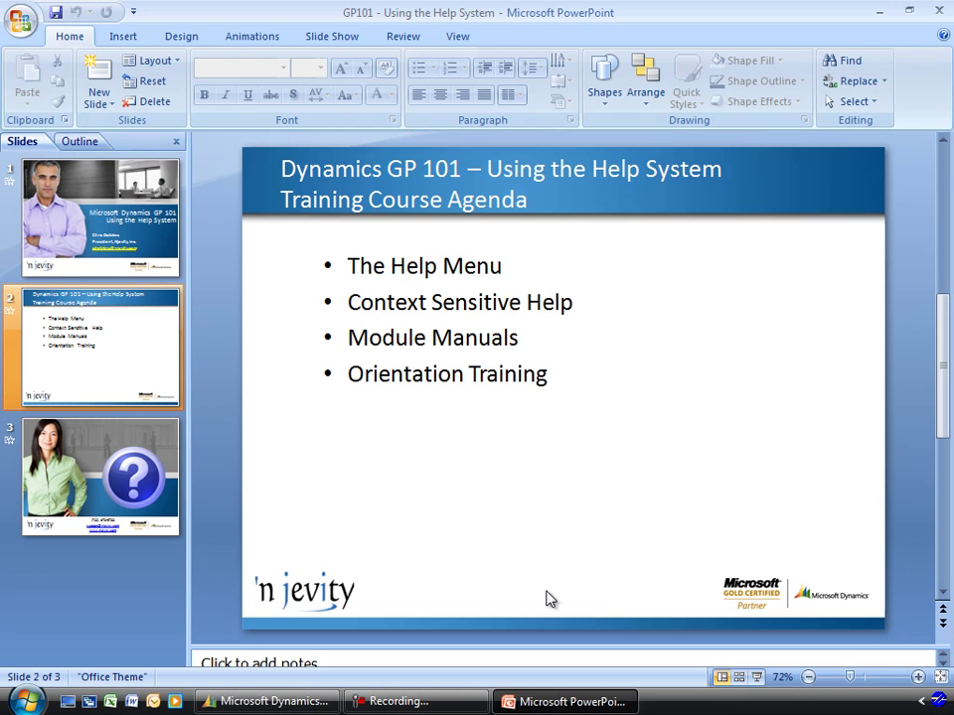
# - Switch to Microsoft Dynamics GP and open the contents of its help system
pyautogui.click(269, 701)
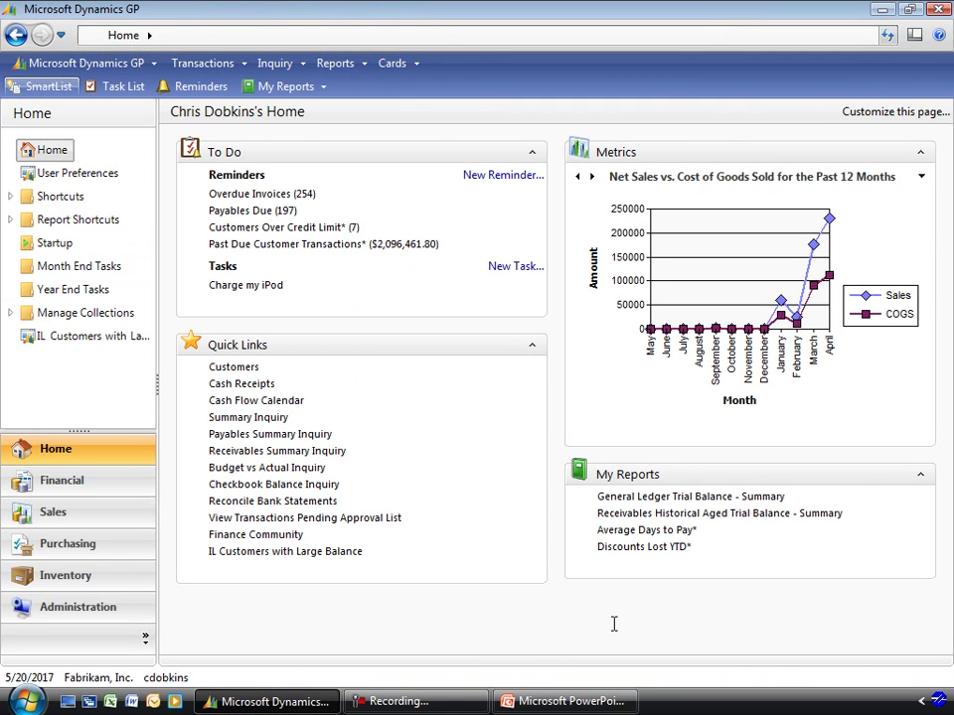
pyautogui.click(939, 37)
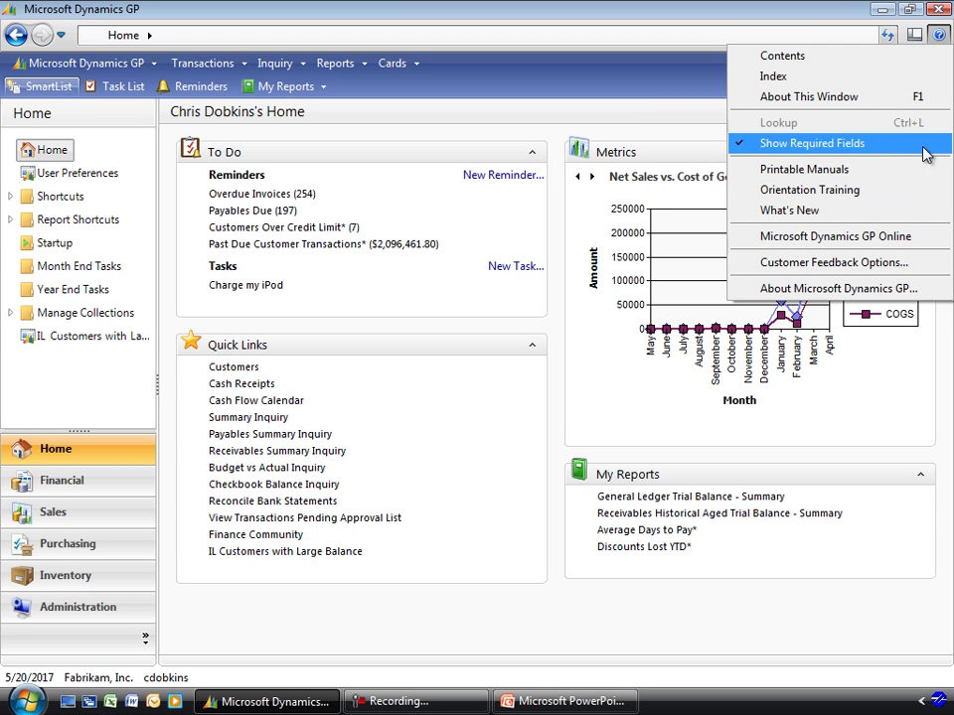
pyautogui.click(851, 56)
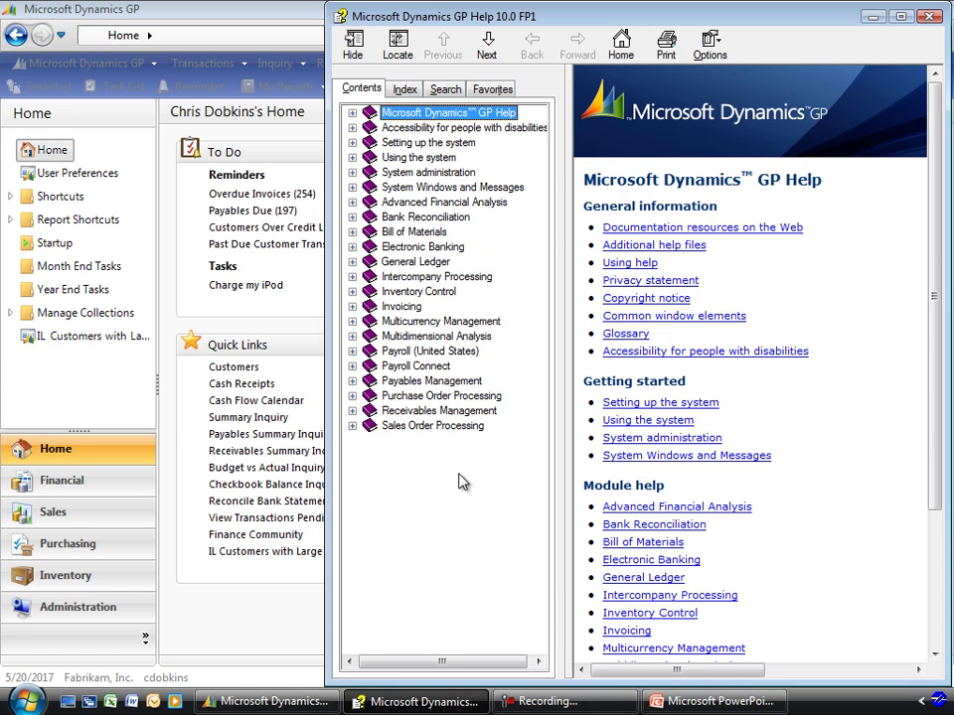
# - Look through the Sales Order Processing topics in the help contents and browse the keyword index
pyautogui.click(353, 426)
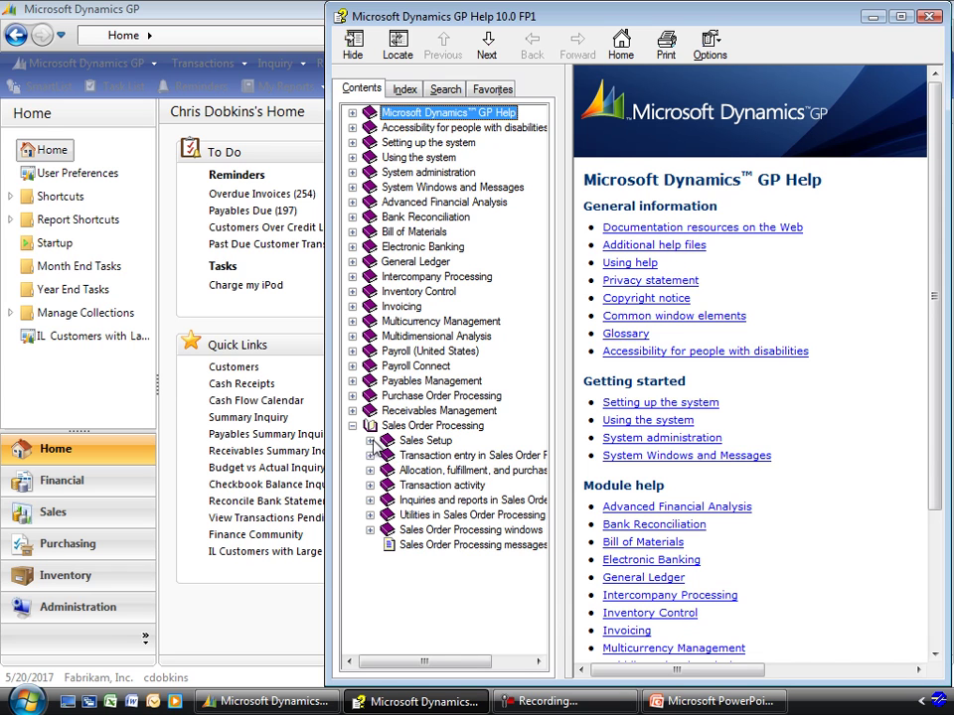
pyautogui.click(353, 427)
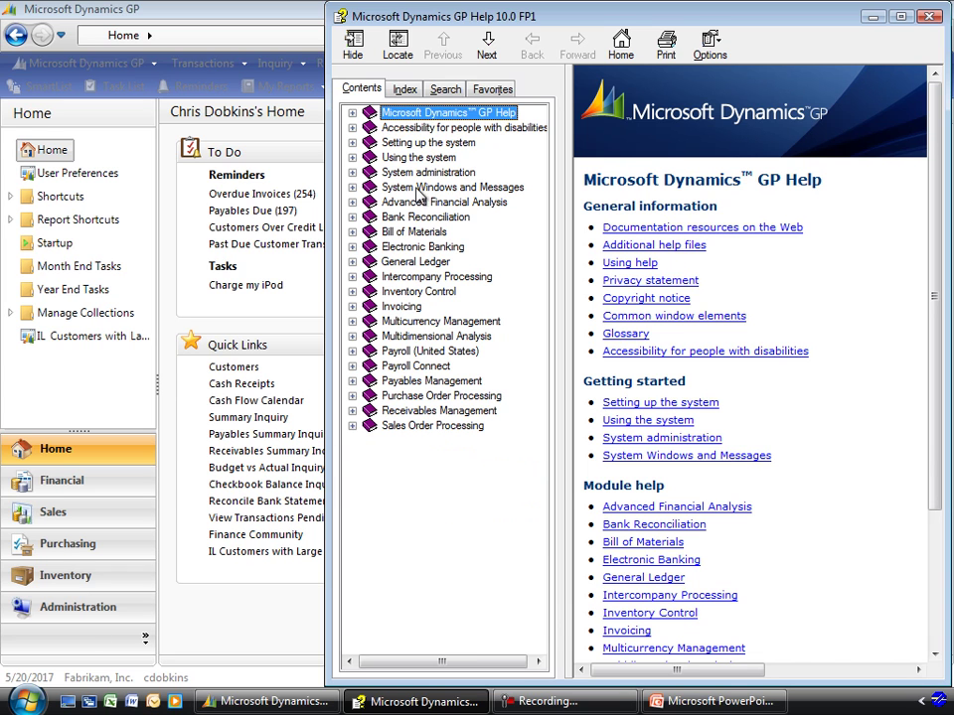
pyautogui.click(406, 89)
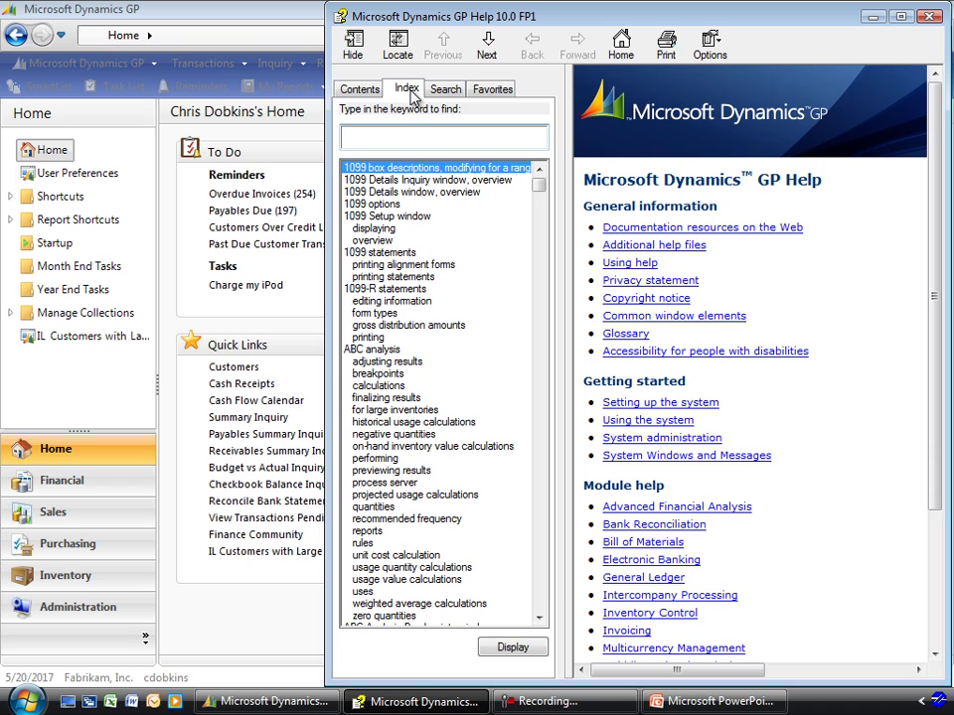
pyautogui.moveTo(536, 190)
pyautogui.mouseDown()
pyautogui.moveTo(538, 218)
pyautogui.moveTo(537, 171)
pyautogui.mouseUp()
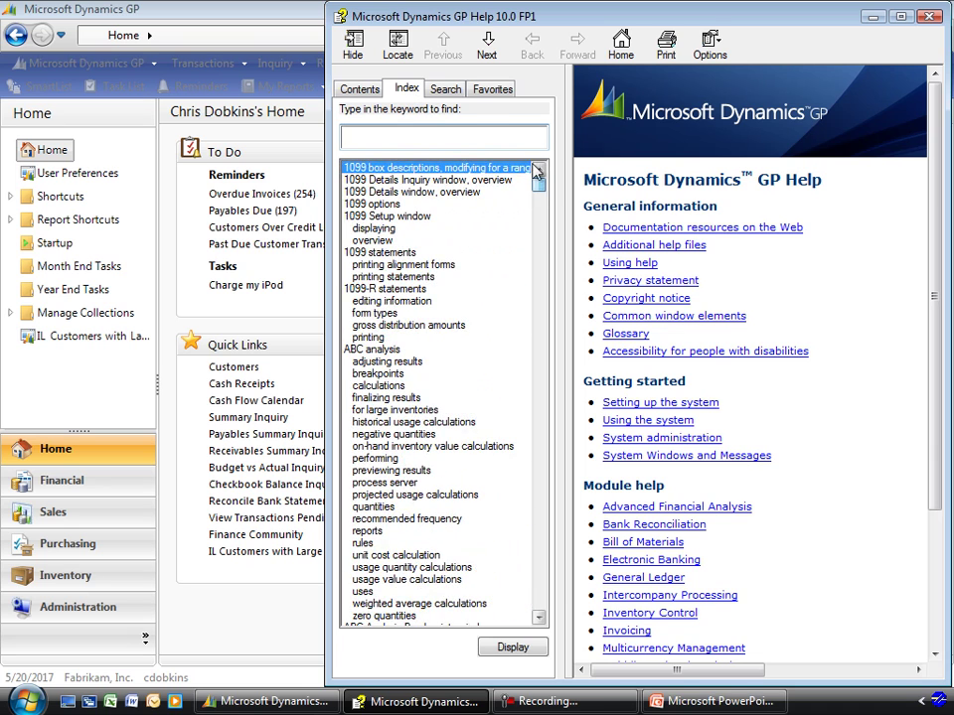
# - Search the help for "customers" and display the Customer Maintenance window: Fields topic
pyautogui.click(446, 89)
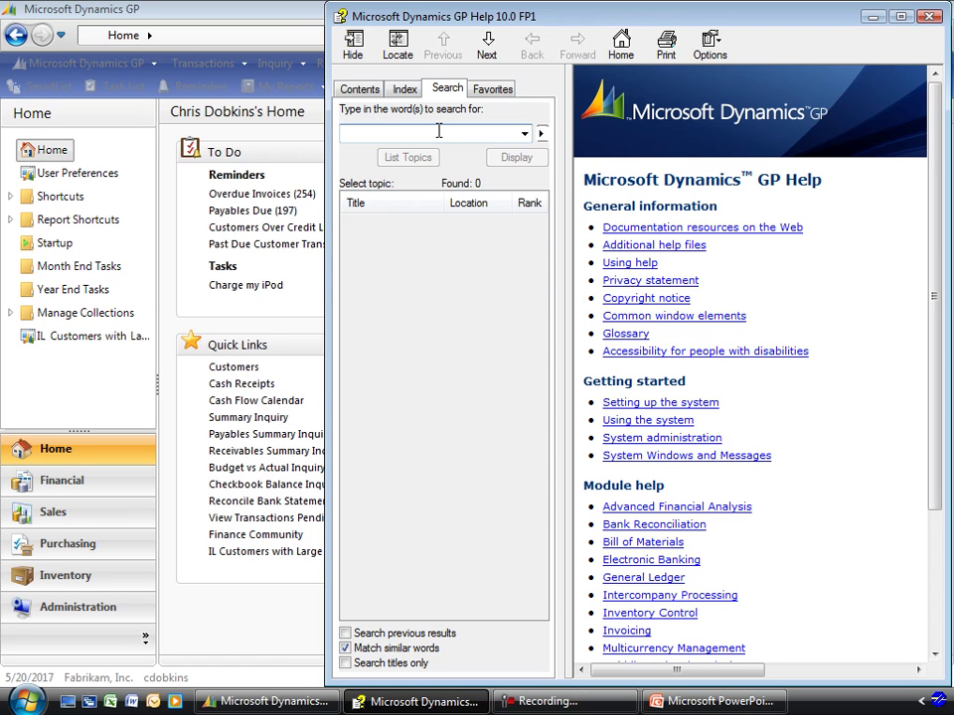
pyautogui.write('customers')
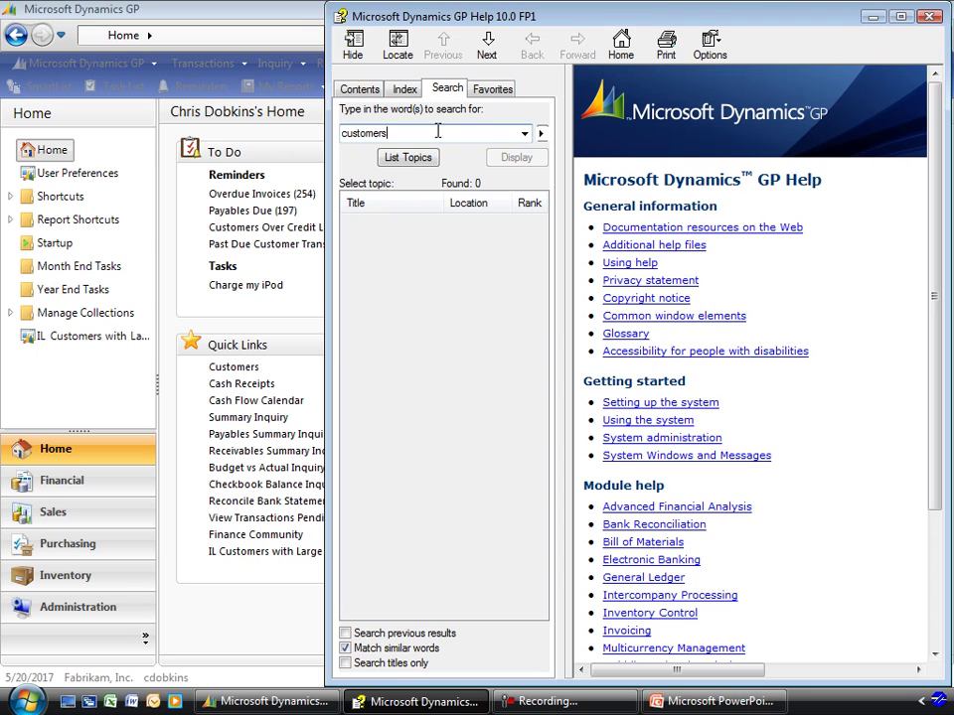
pyautogui.click(404, 159)
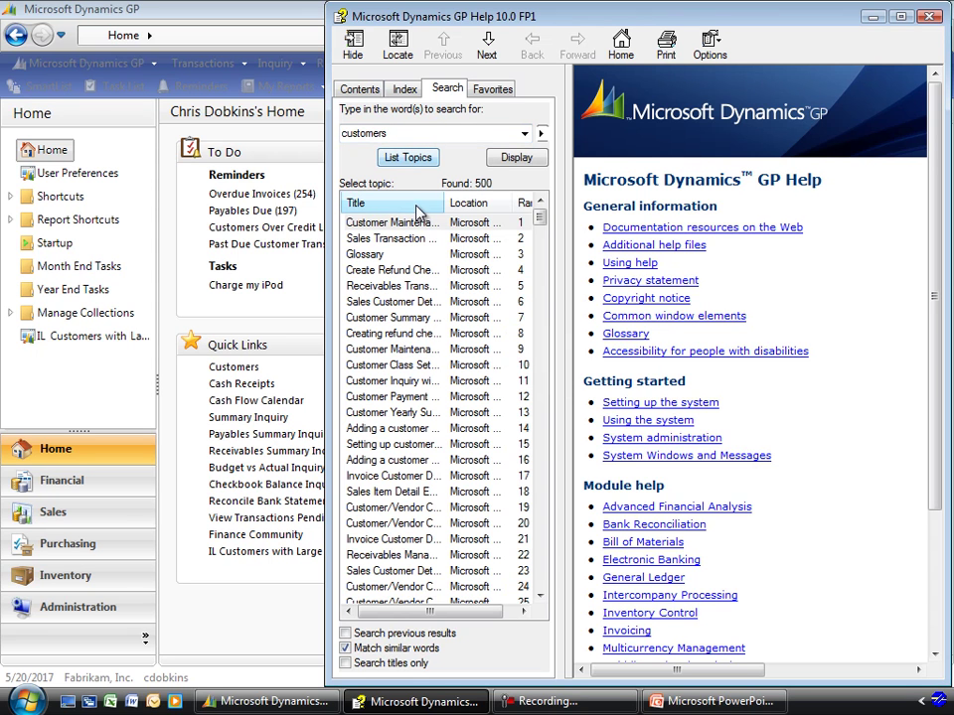
pyautogui.click(391, 227)
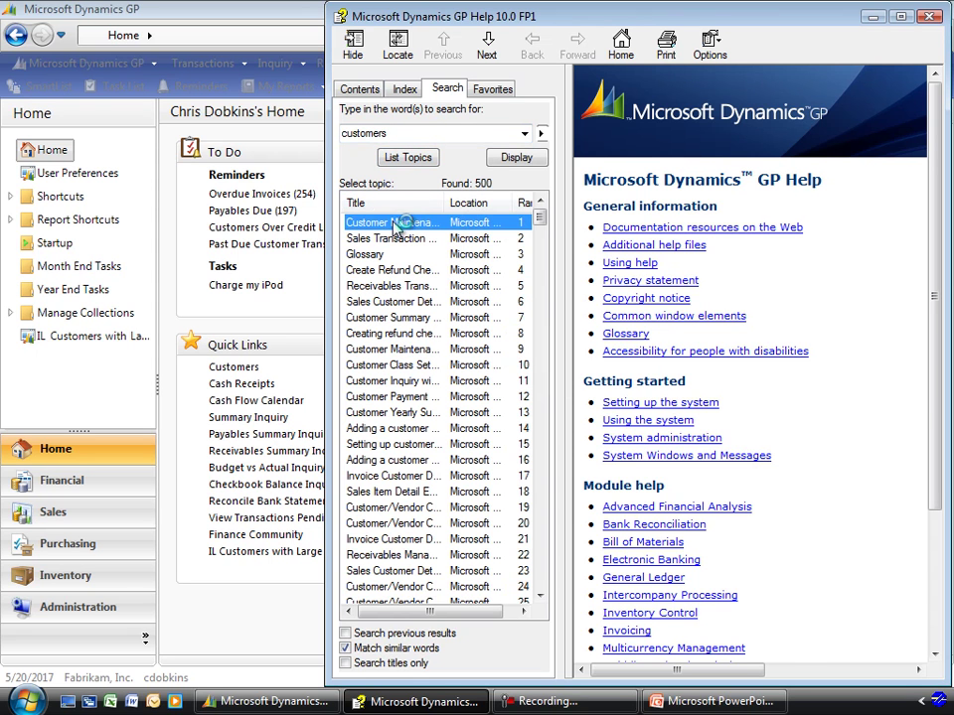
pyautogui.doubleClick(394, 225)
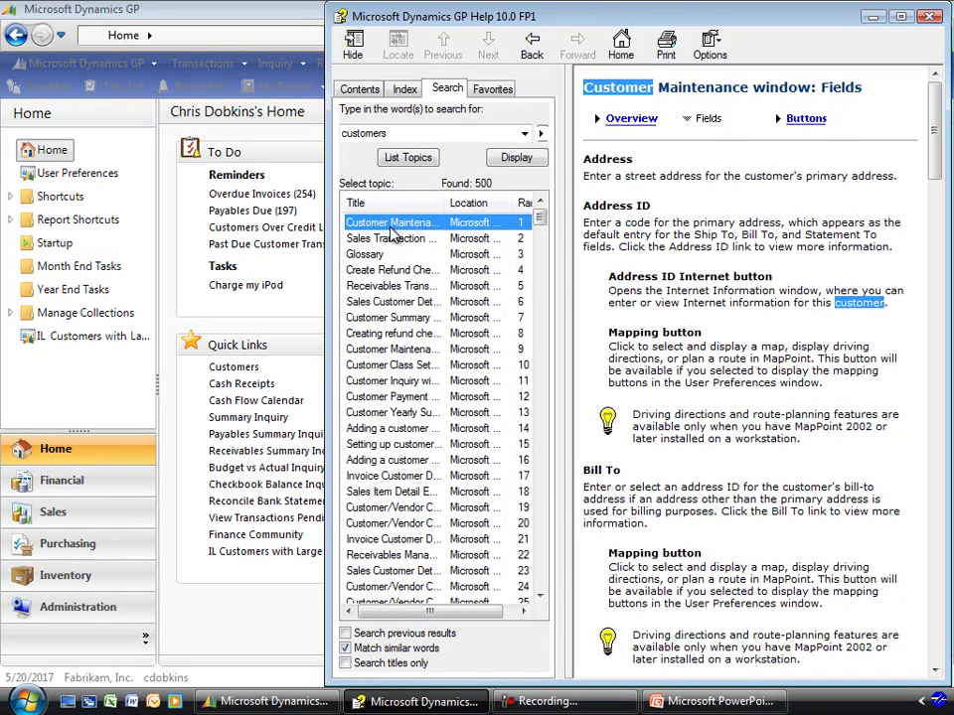
pyautogui.rightClick(724, 201)
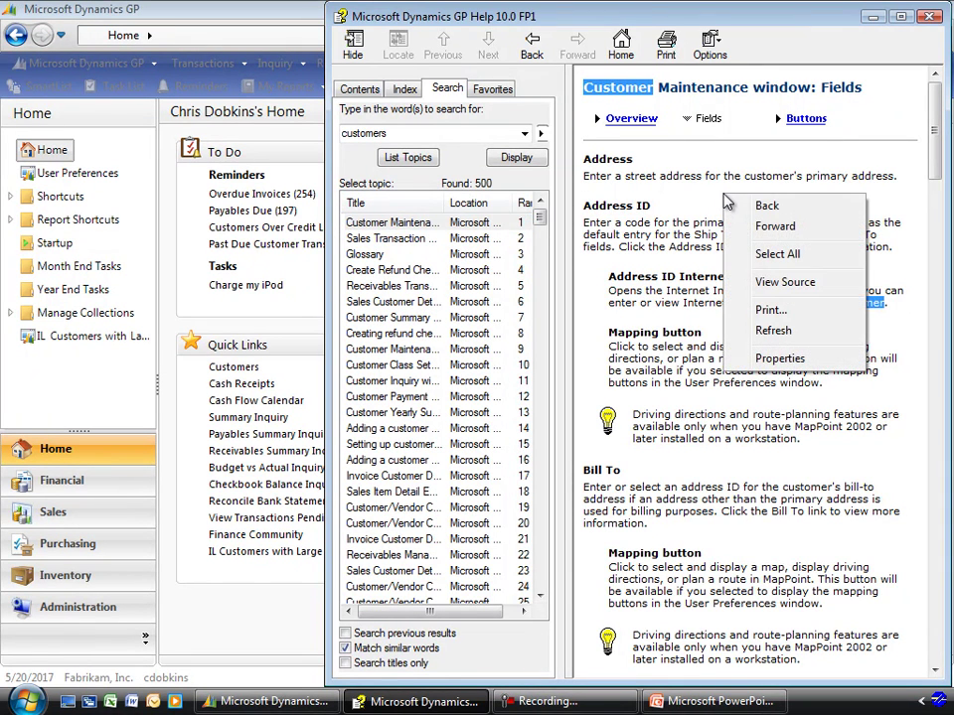
pyautogui.click(678, 175)
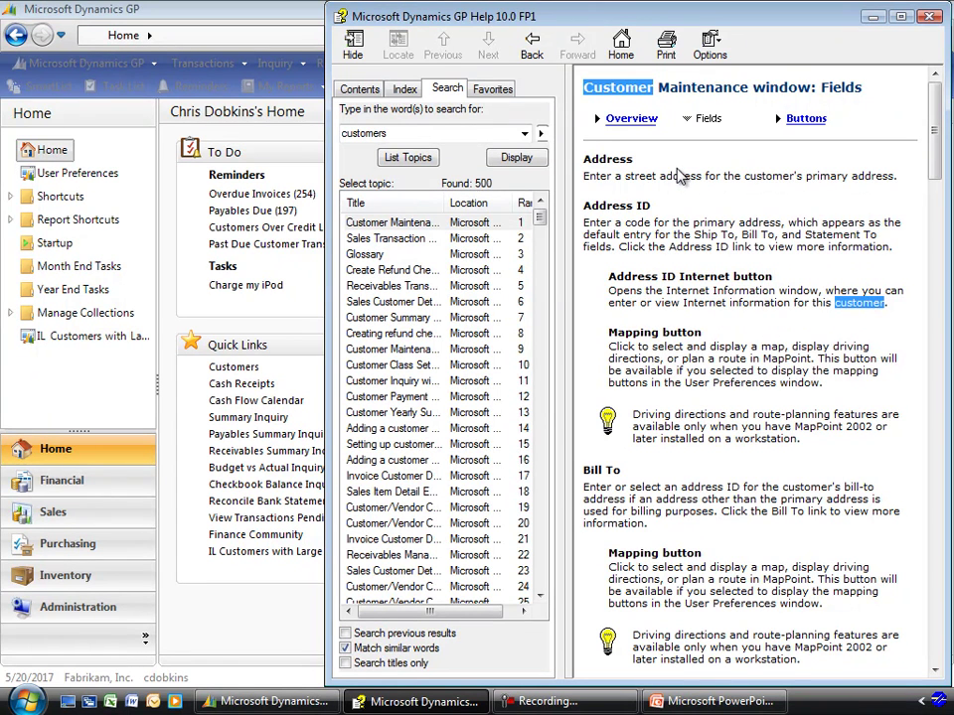
pyautogui.click(711, 50)
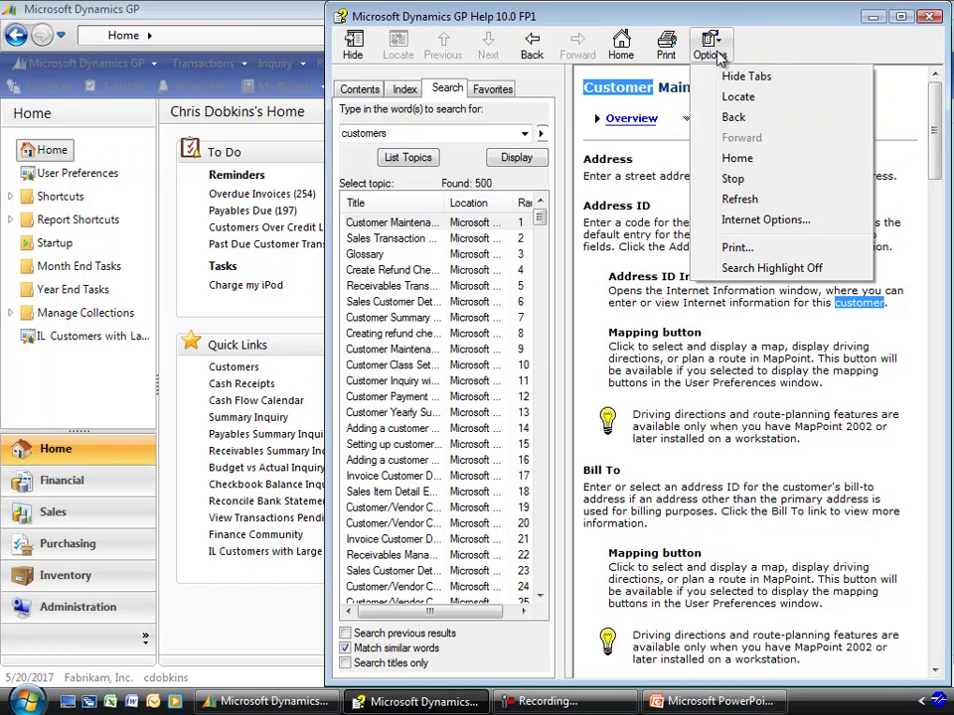
# - Add the Customer Maintenance window: Fields topic to the help favorites and close the help
pyautogui.click(492, 89)
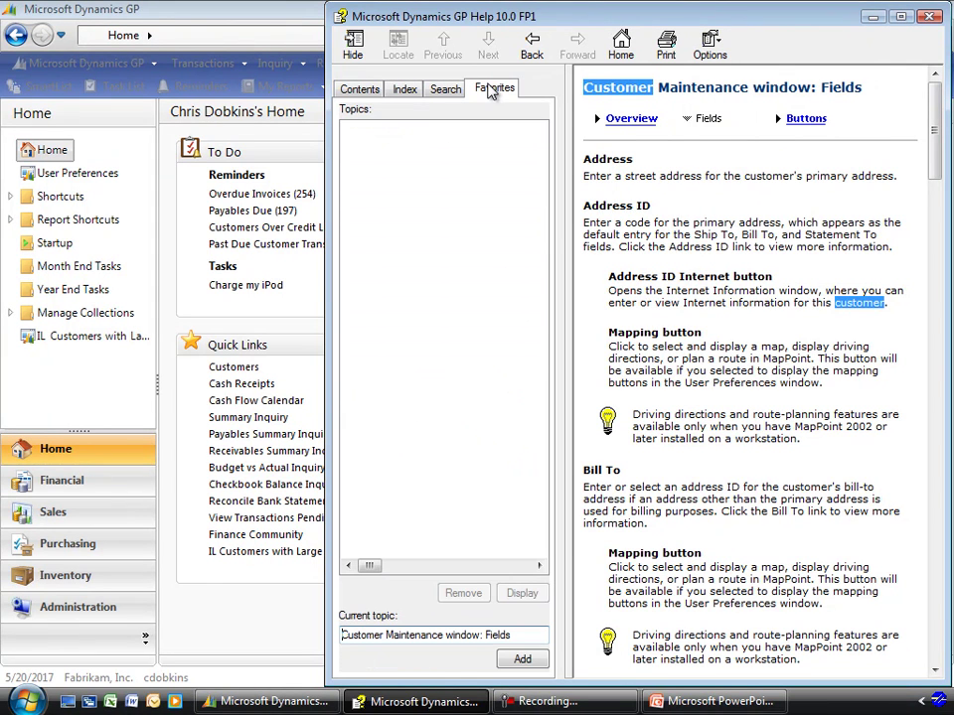
pyautogui.click(523, 660)
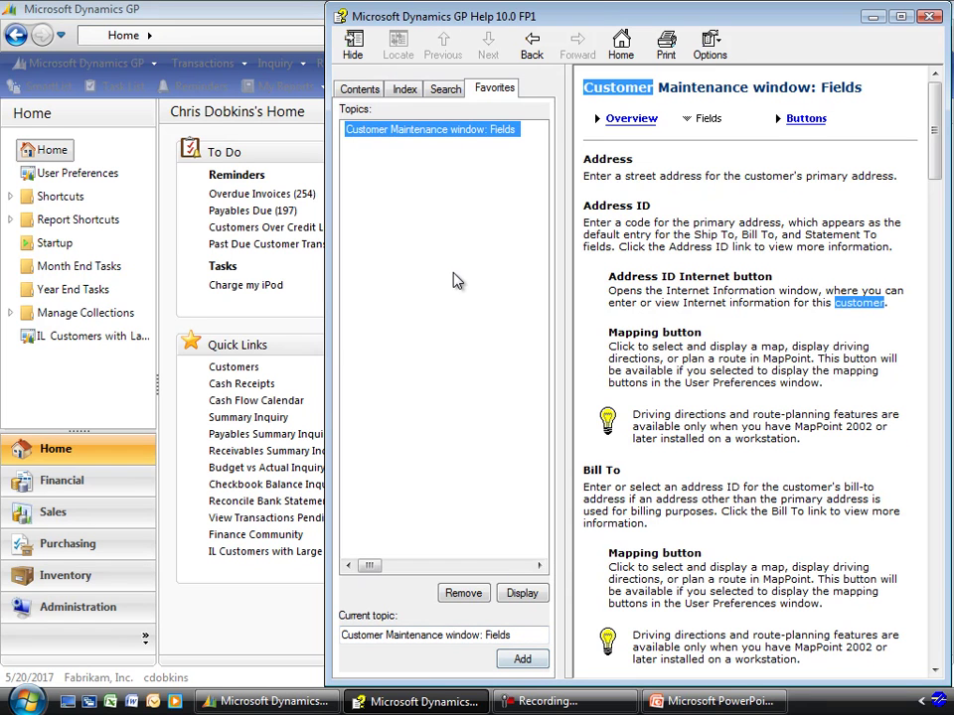
pyautogui.click(361, 89)
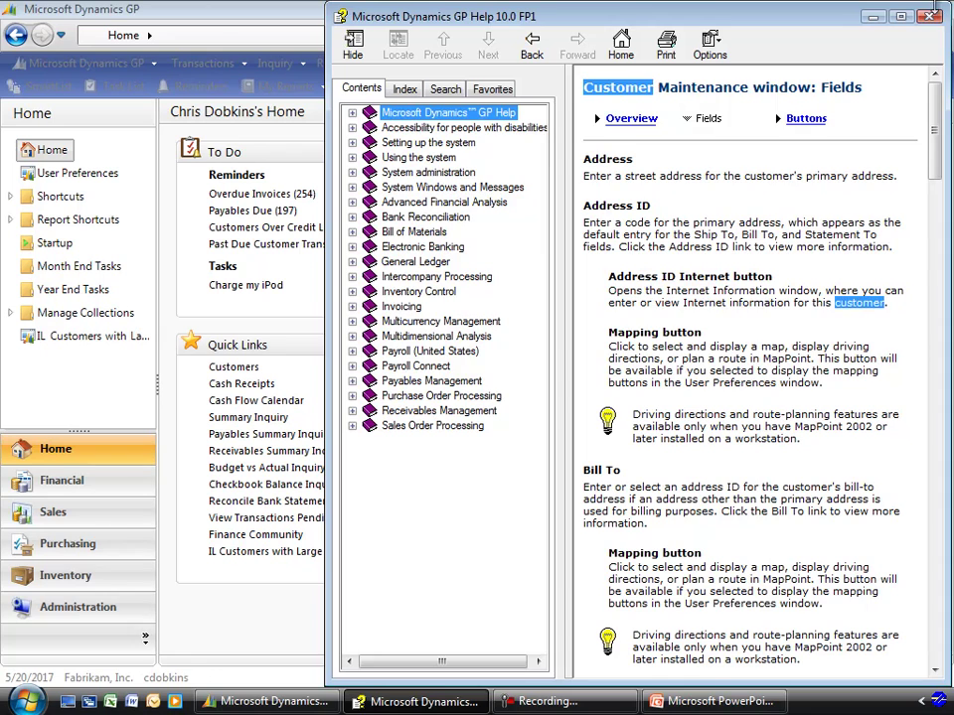
pyautogui.click(939, 18)
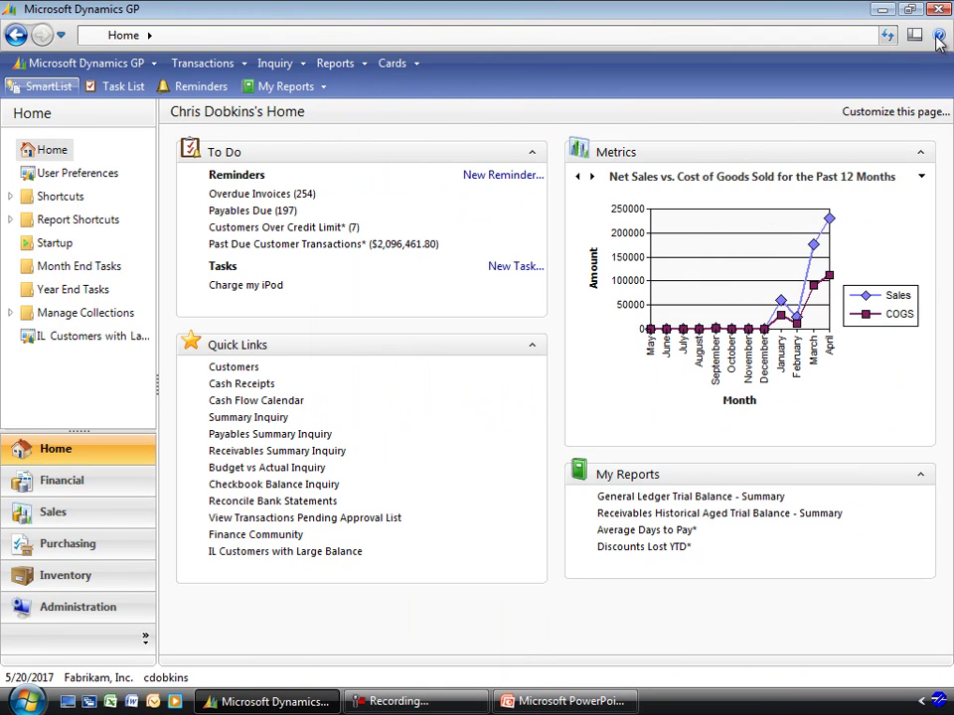
pyautogui.click(938, 36)
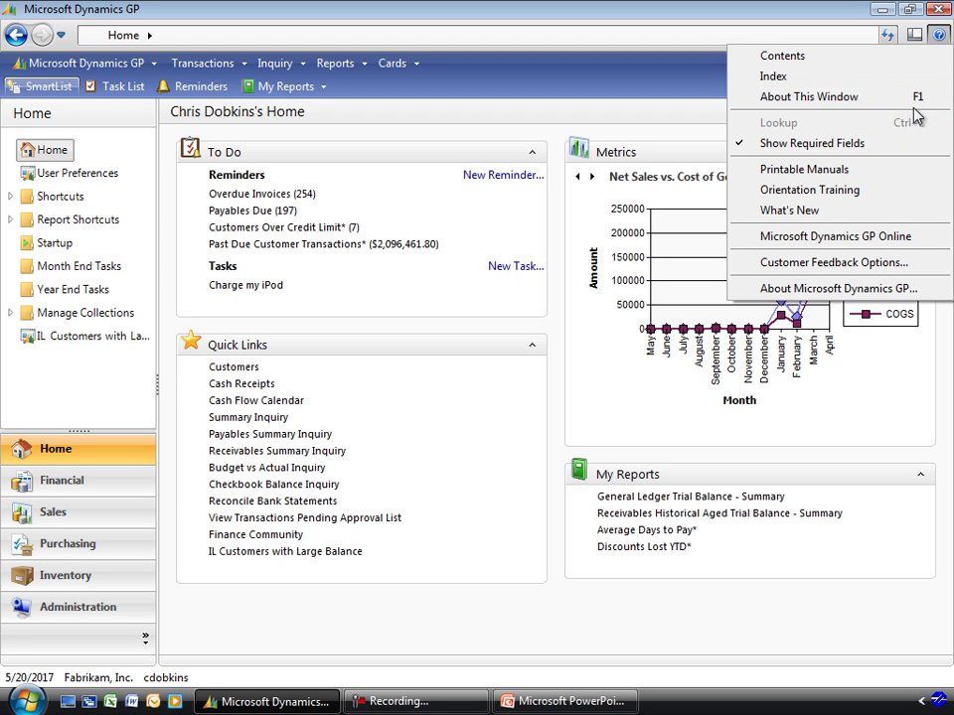
pyautogui.click(608, 118)
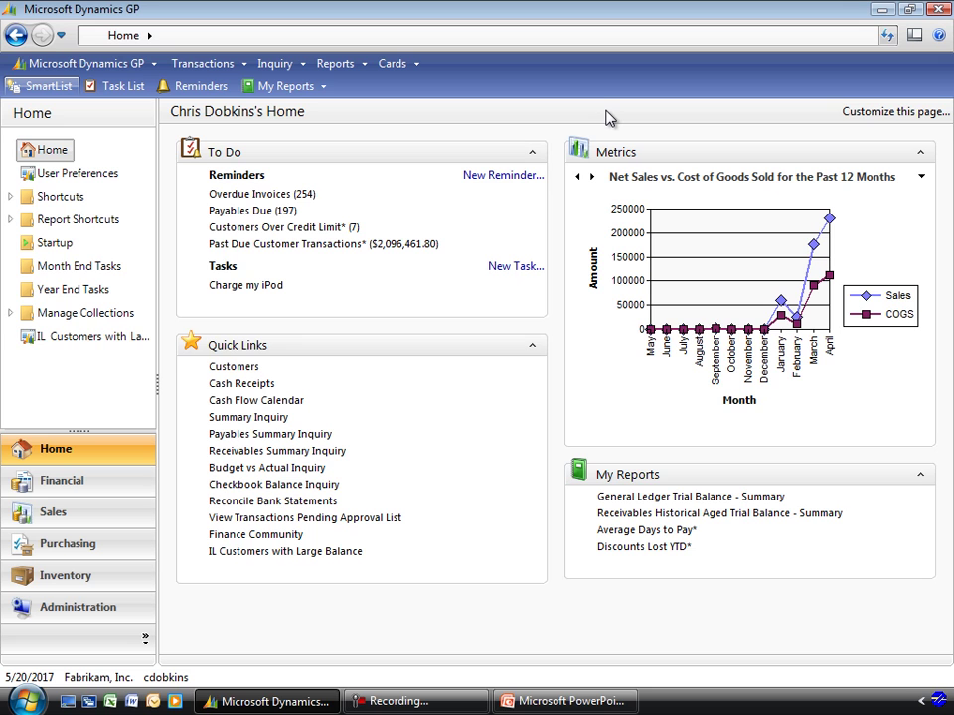
# - Open the Transaction Entry window for a general transaction in the Financial area
pyautogui.click(84, 487)
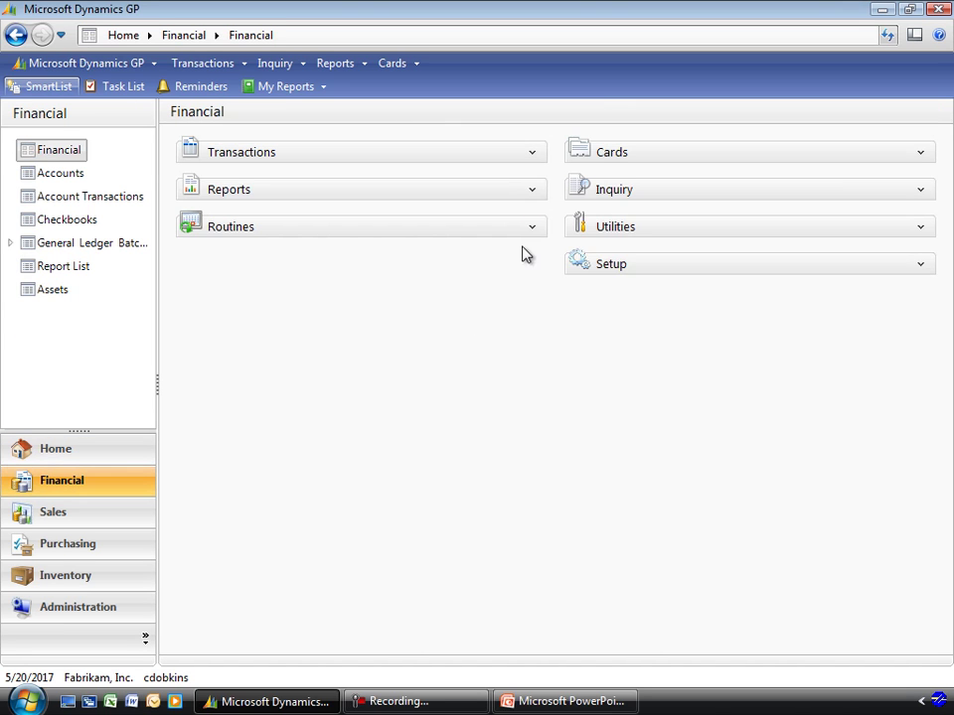
pyautogui.click(534, 159)
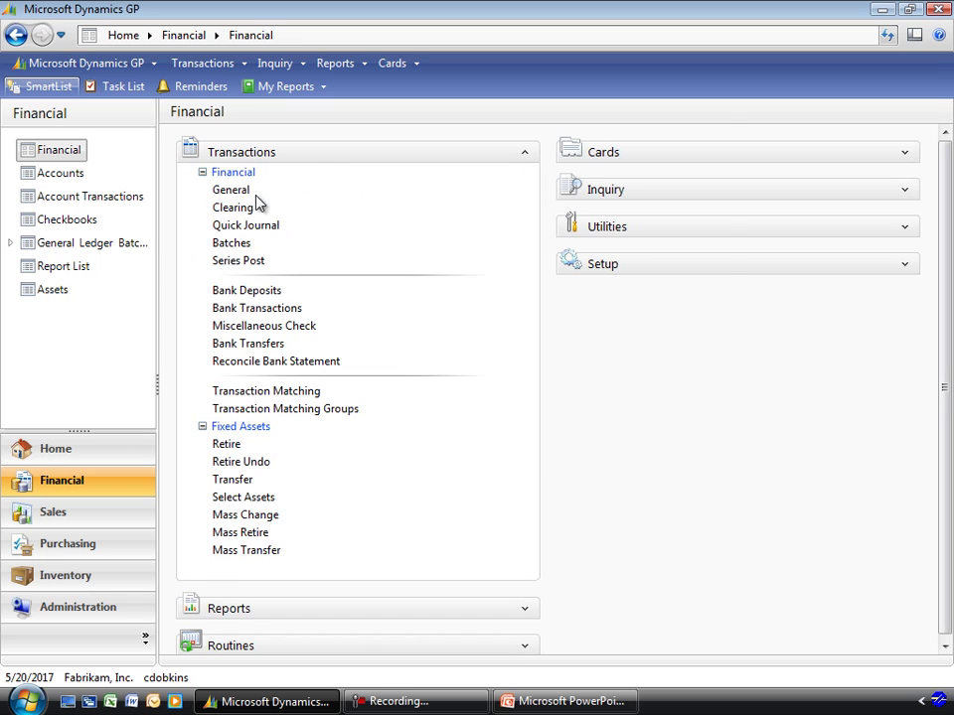
pyautogui.click(229, 190)
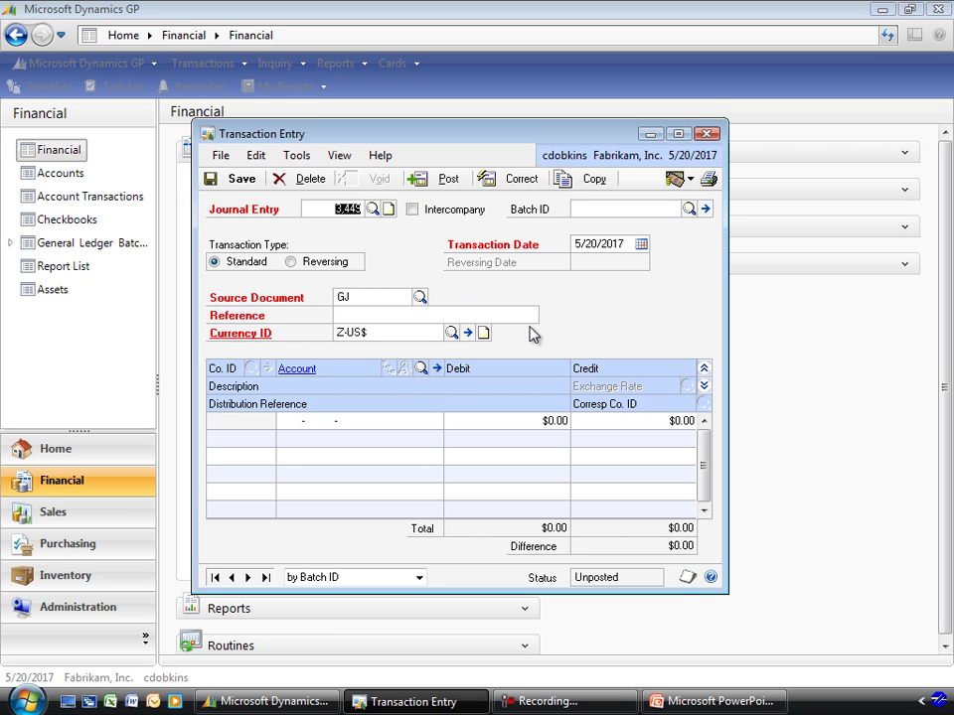
# - Open the context-sensitive help for Transaction Entry and examine its Fields, Buttons, Menus and Overview pages, ending with the field descriptions
pyautogui.click(709, 580)
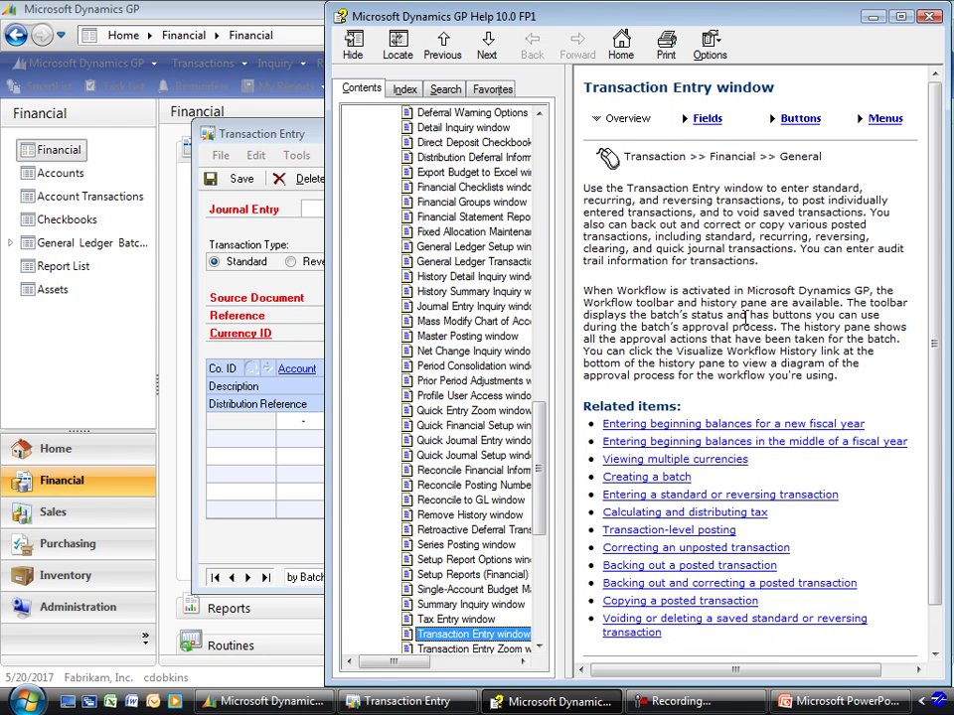
pyautogui.click(710, 121)
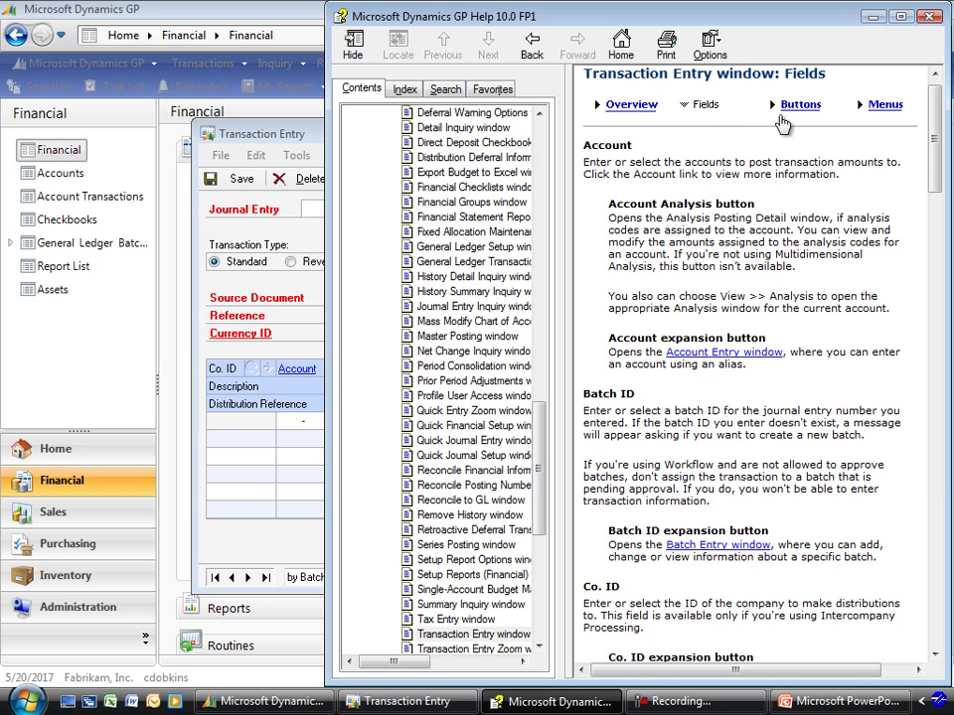
pyautogui.click(801, 107)
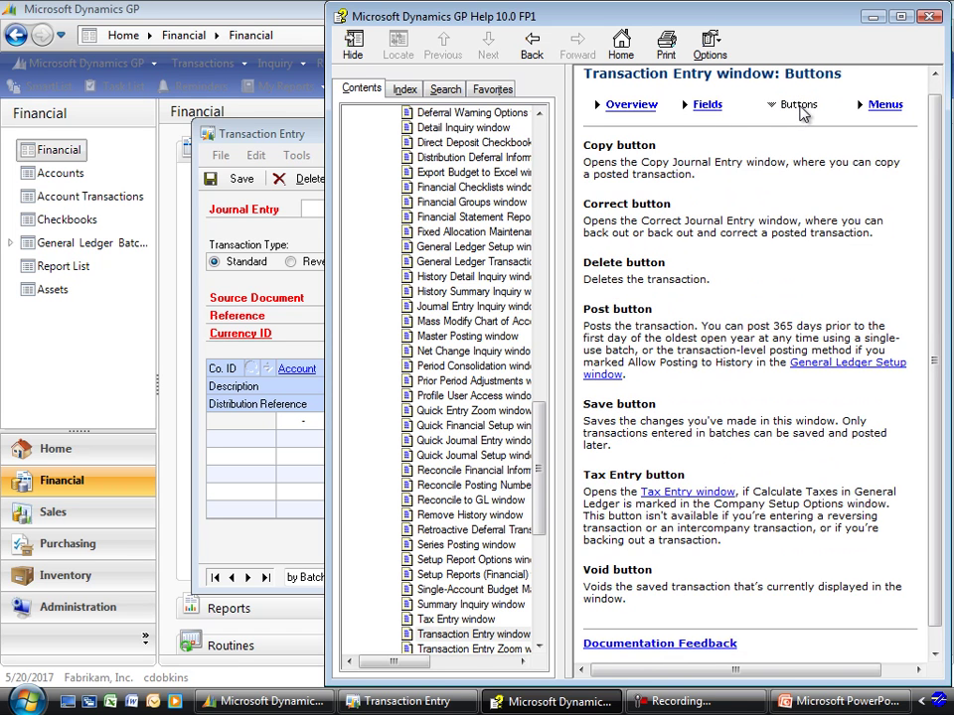
pyautogui.click(883, 107)
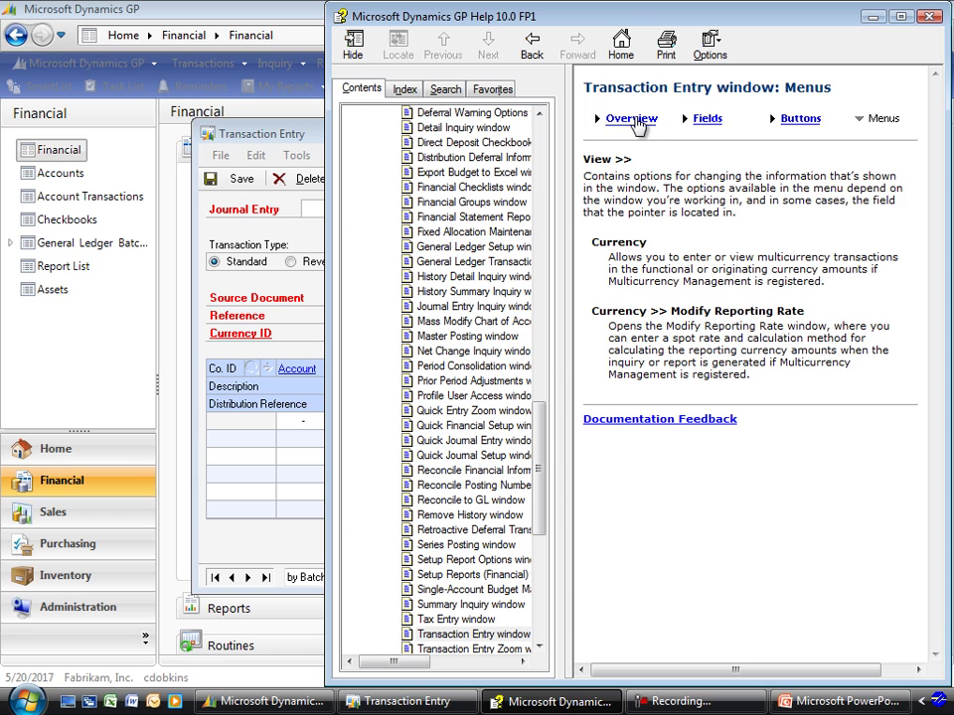
pyautogui.click(633, 119)
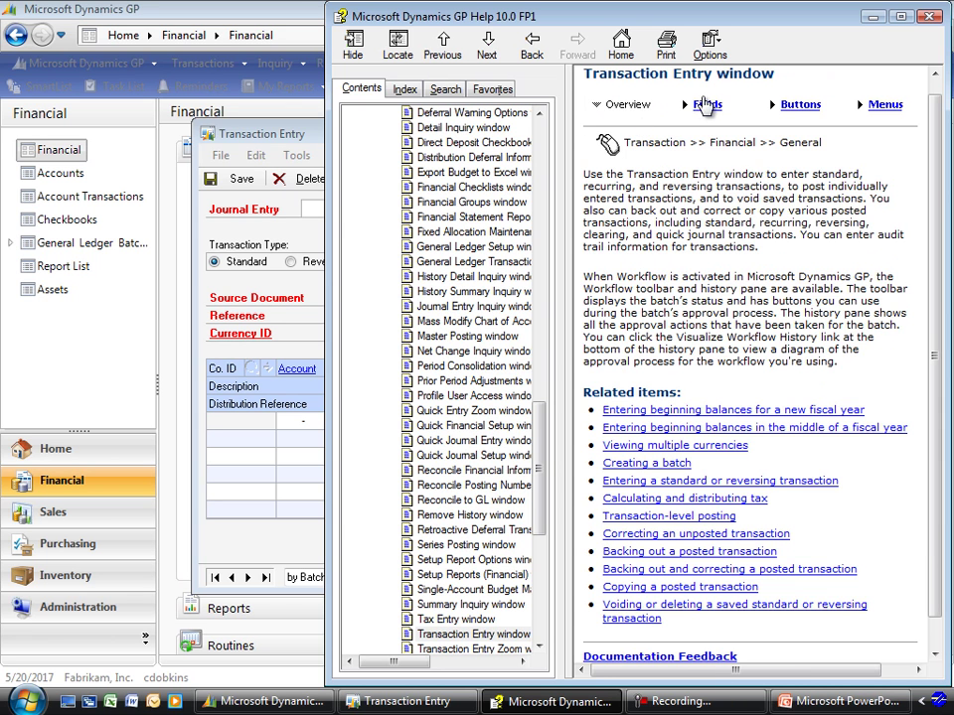
pyautogui.click(706, 103)
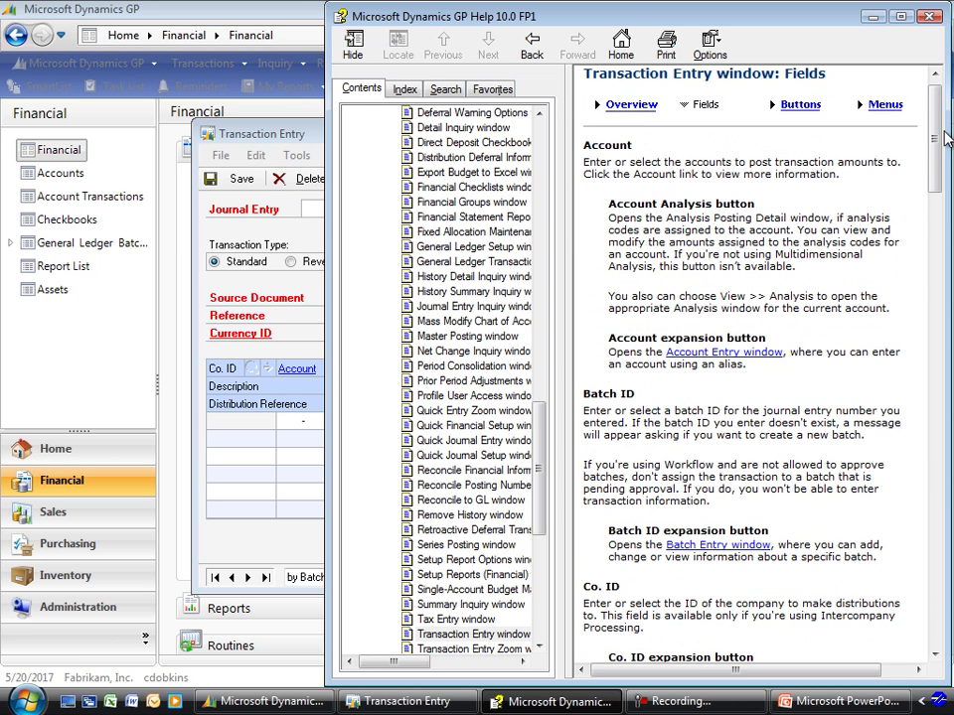
pyautogui.moveTo(938, 121); pyautogui.dragTo(945, 586)
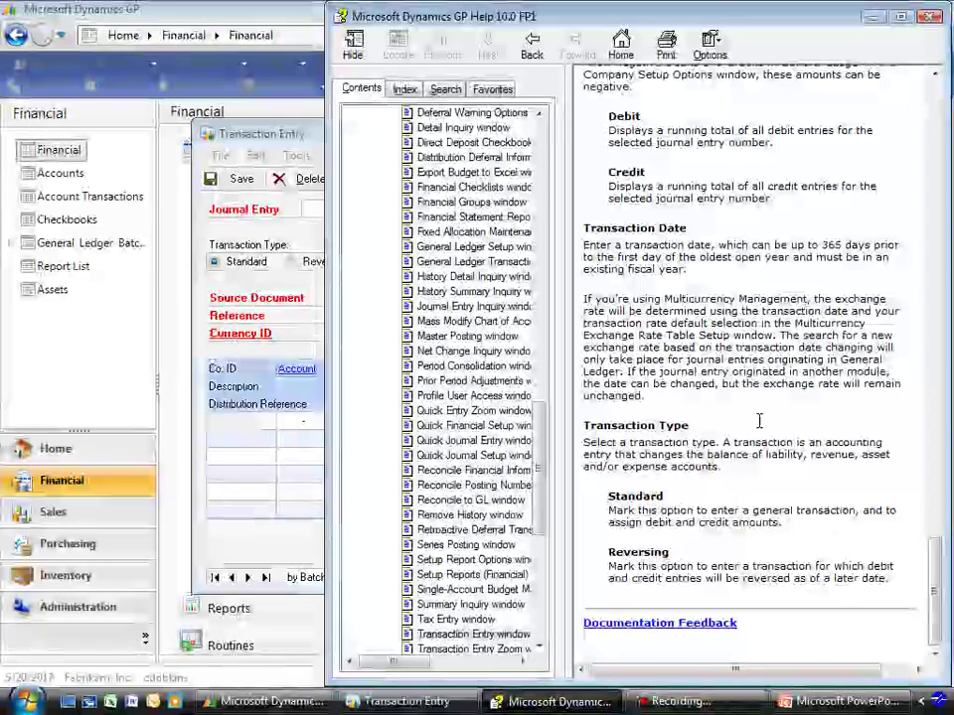
# - Add the Transaction Entry fields topic to the help favorites and close the help
pyautogui.click(497, 90)
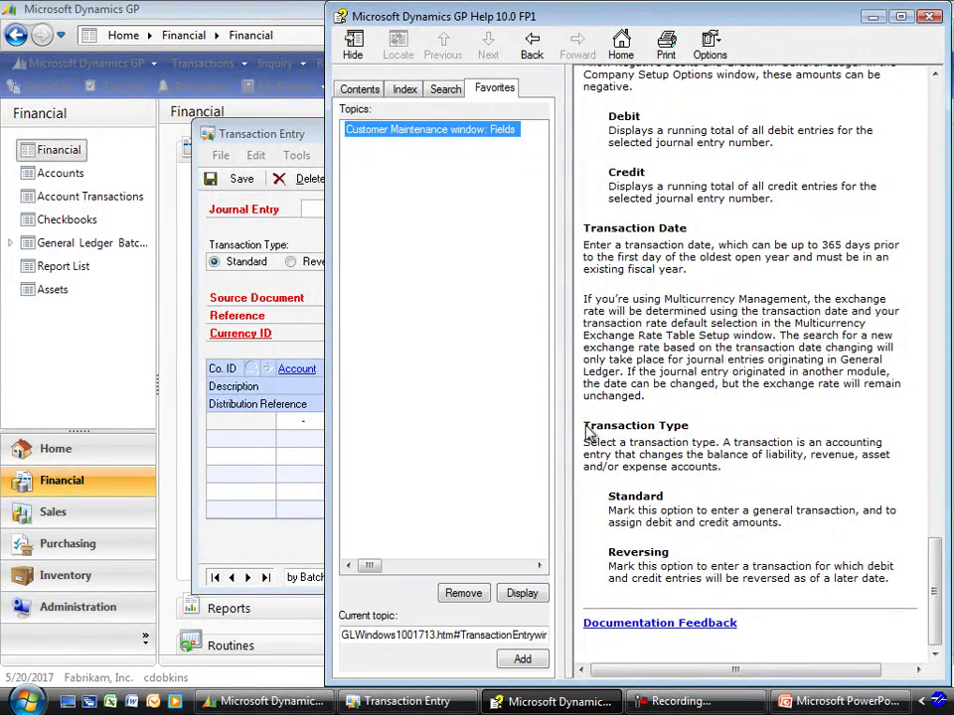
pyautogui.click(522, 661)
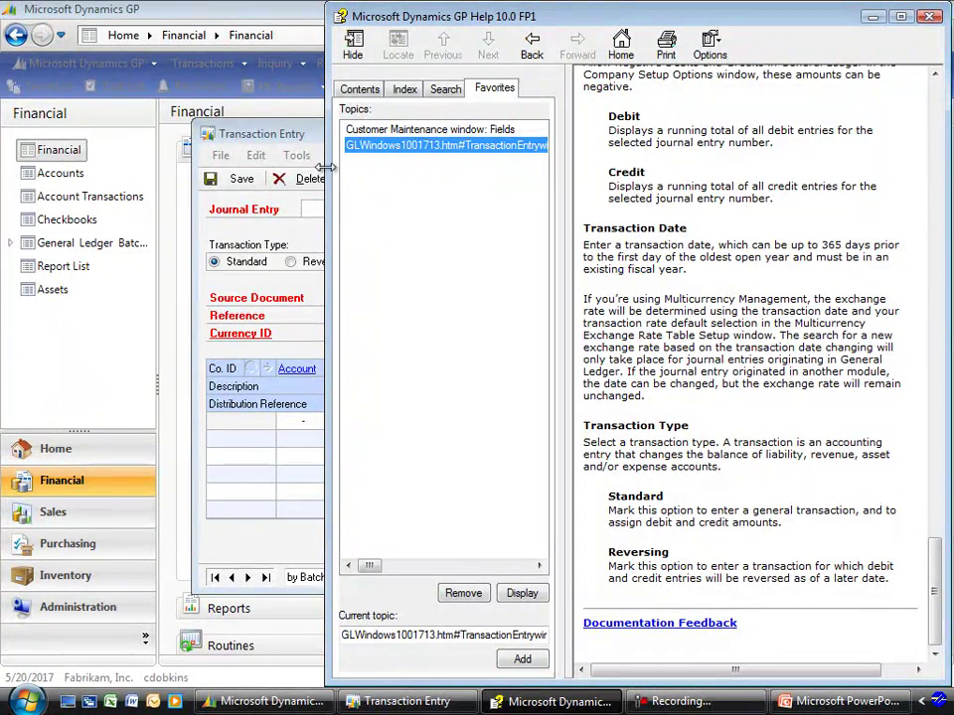
pyautogui.click(360, 88)
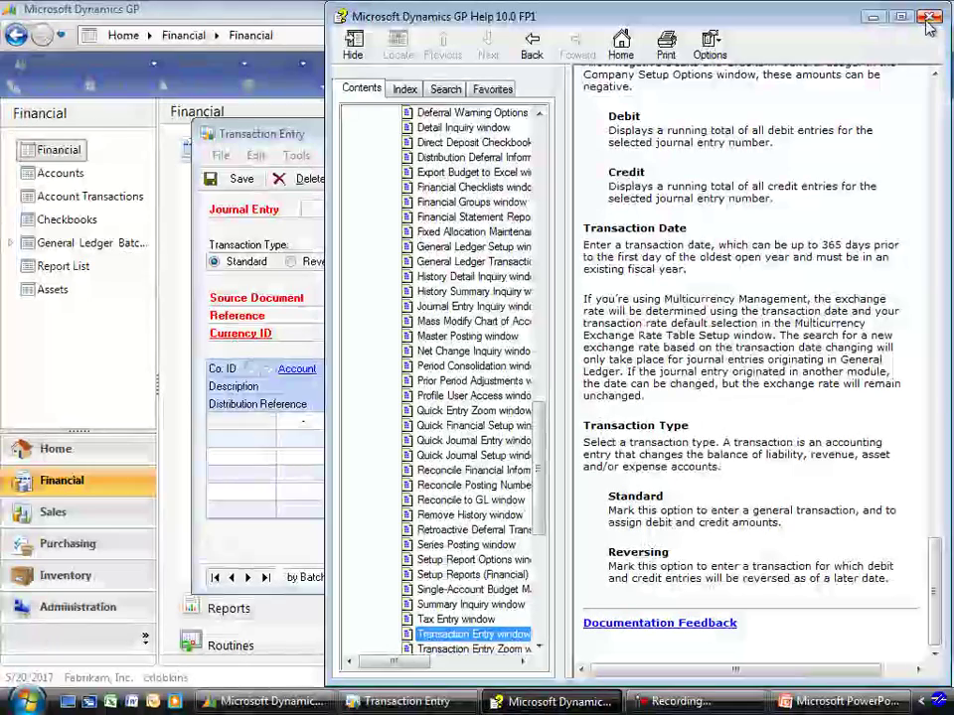
pyautogui.click(928, 16)
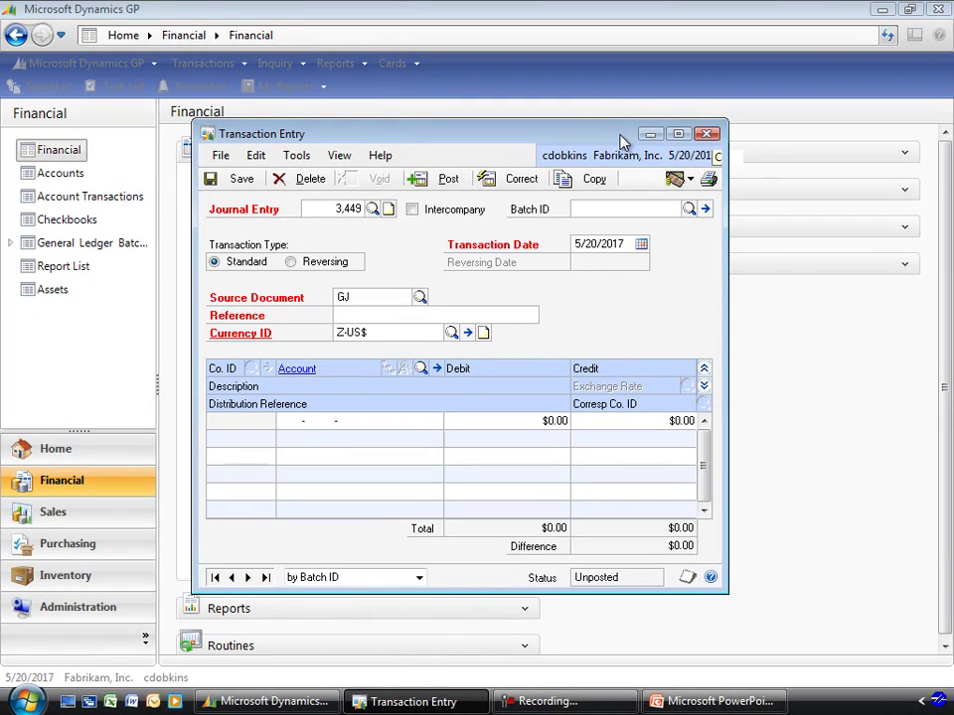
# - Show the context-sensitive help for Transaction Entry again and close both the help and the Transaction Entry window
pyautogui.press('F1')
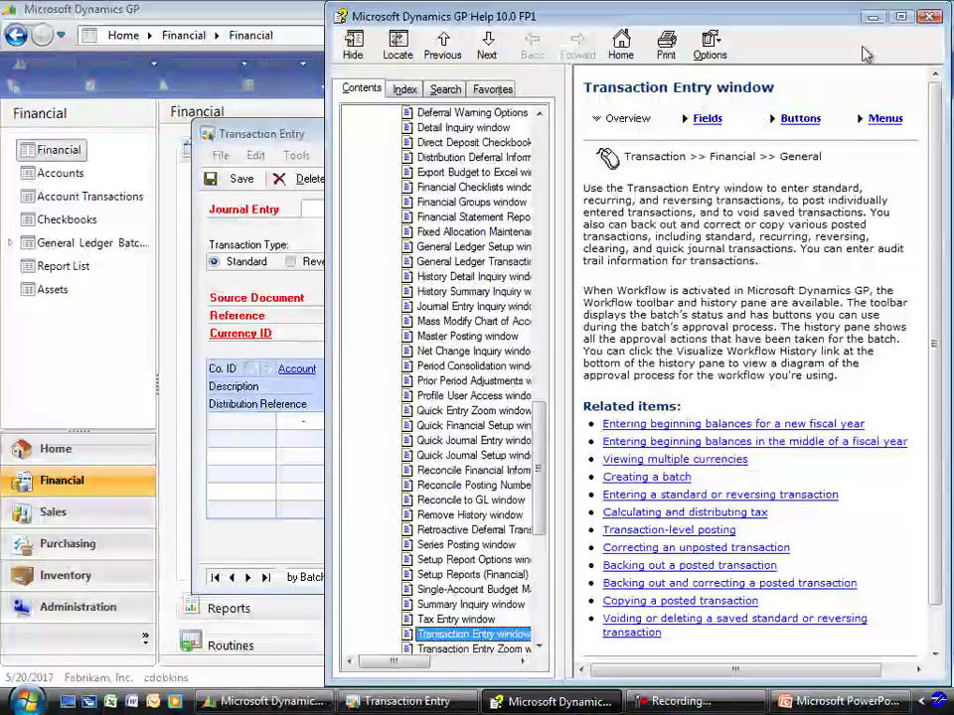
pyautogui.click(927, 18)
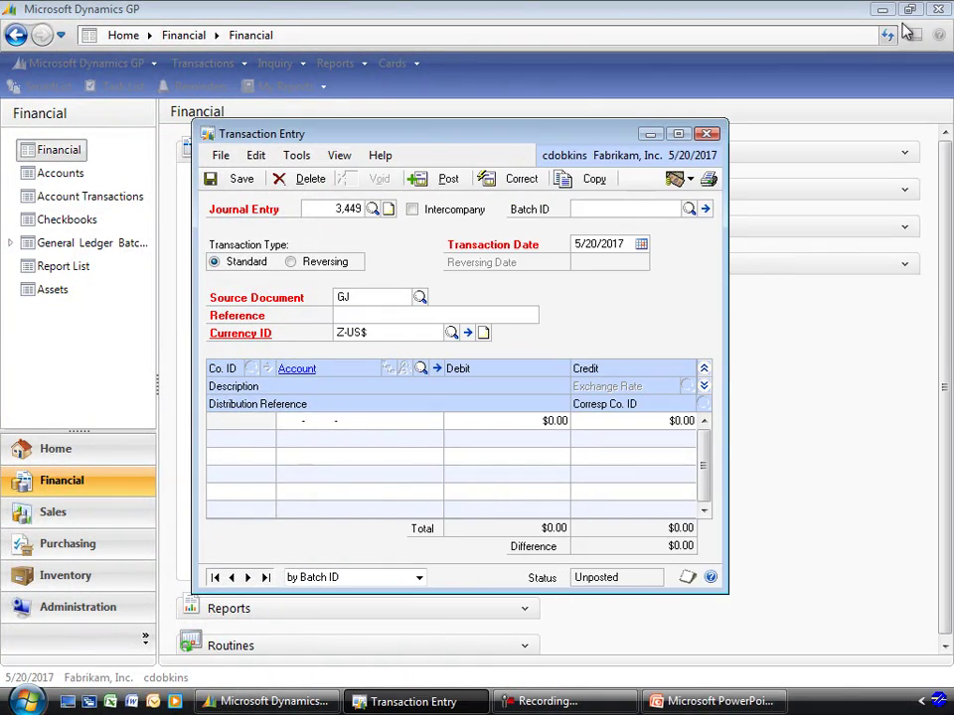
pyautogui.click(706, 133)
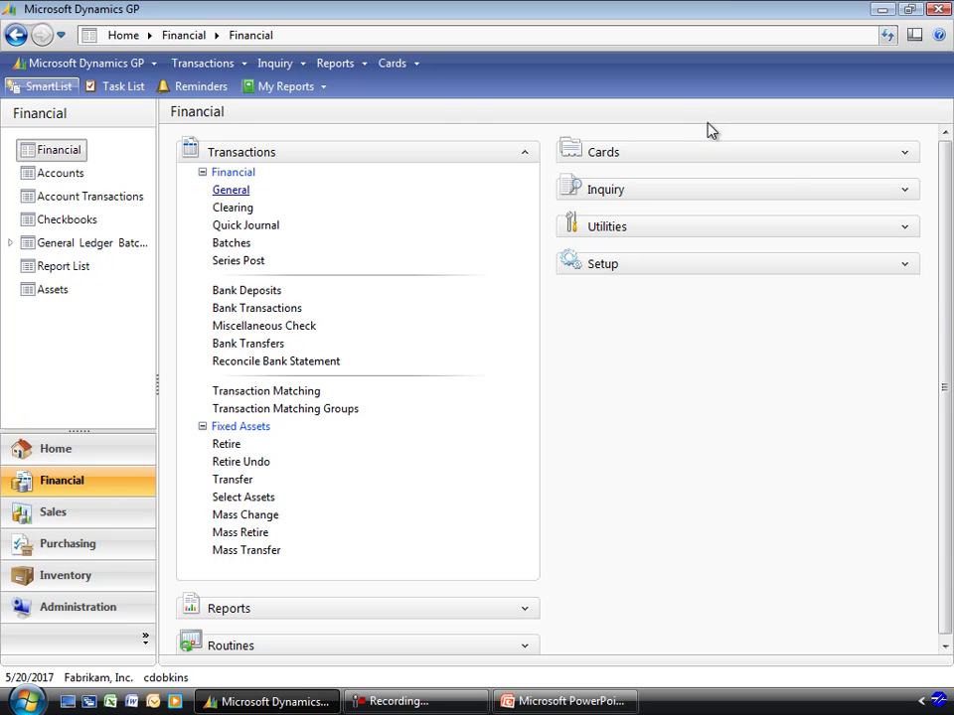
# - Open the Collections Management PDF from the Sales category of the printable manuals
pyautogui.click(938, 35)
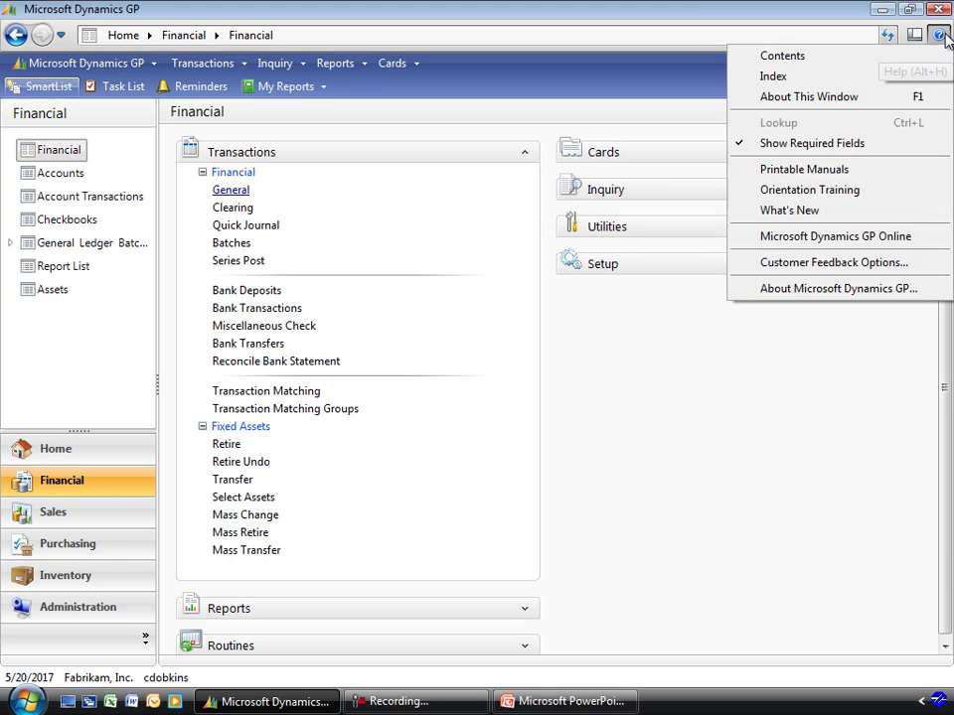
pyautogui.click(925, 178)
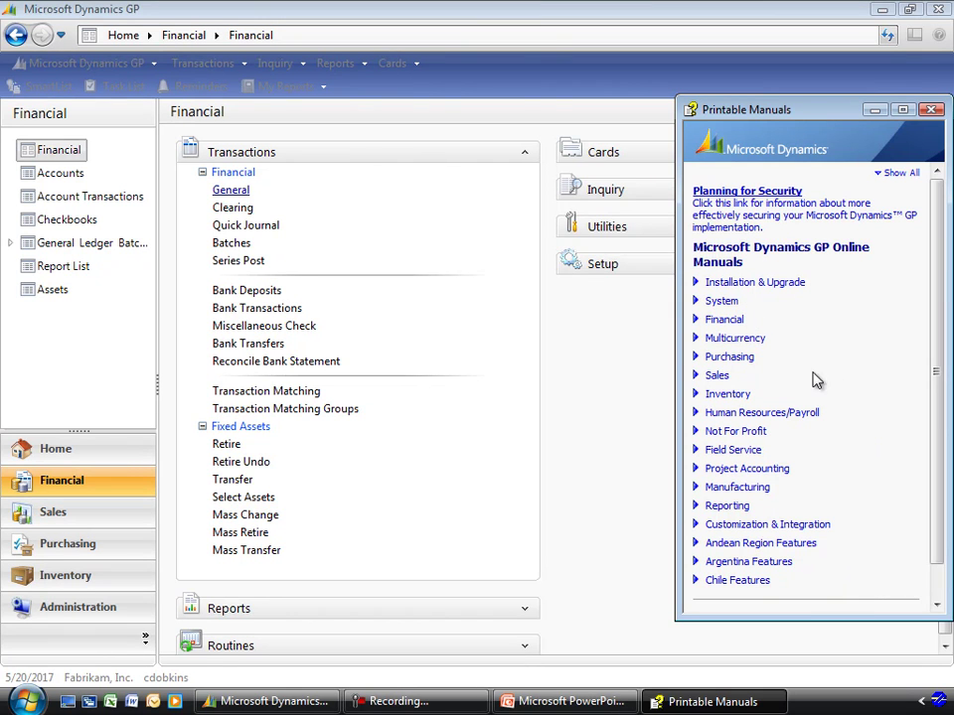
pyautogui.click(699, 376)
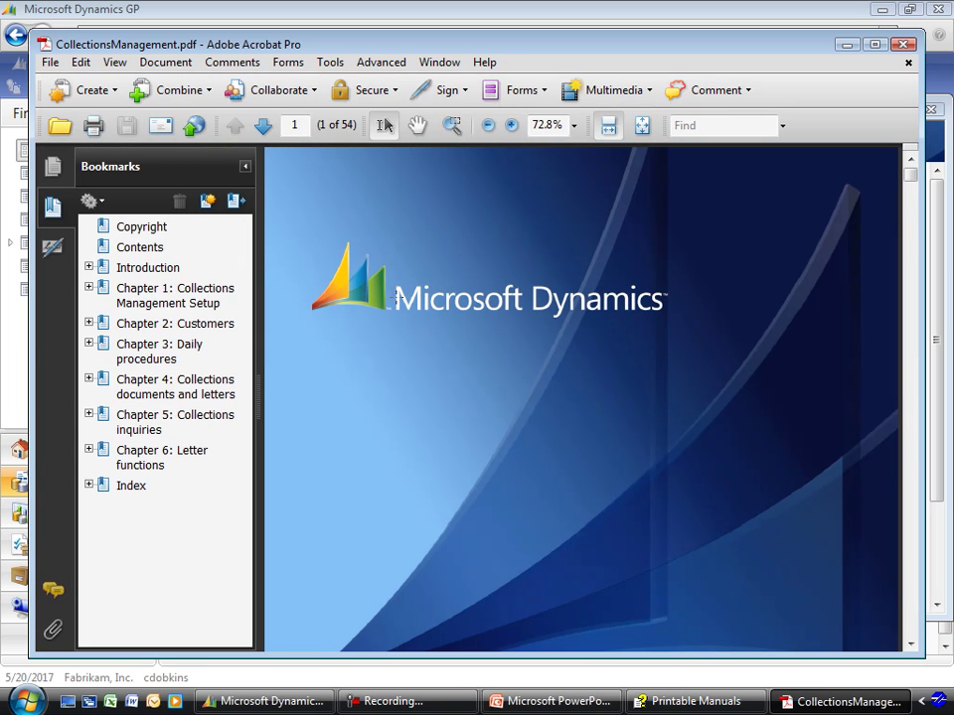
# - Page forward through the Collections Management manual from the cover to the eighth page of the Introduction
pyautogui.click(264, 127)
pyautogui.click(265, 127)
pyautogui.click(265, 127)
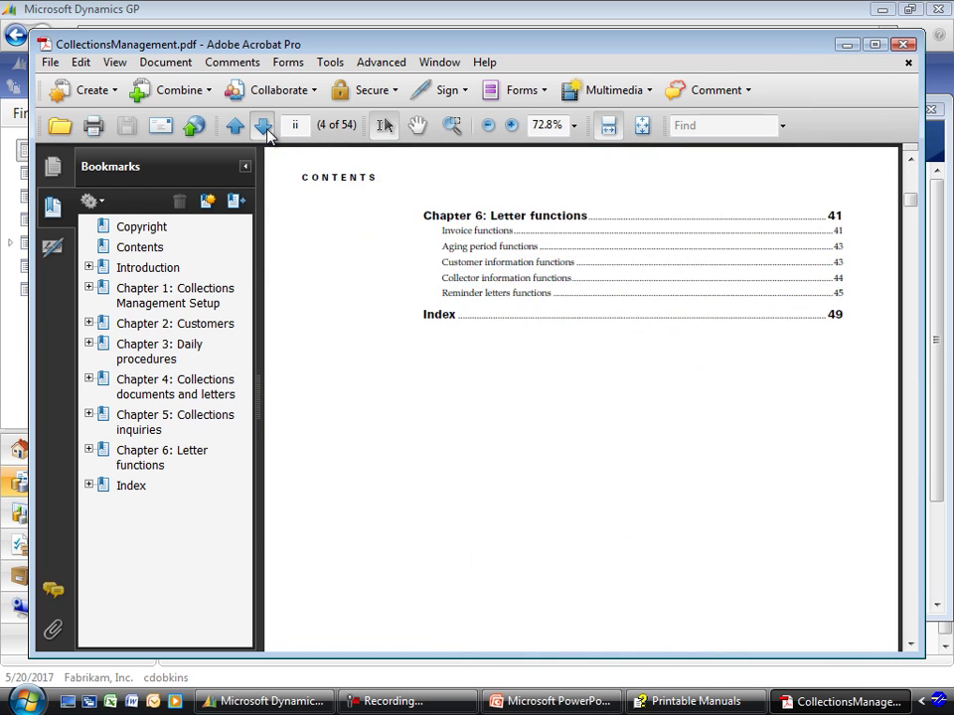
pyautogui.click(264, 127)
pyautogui.click(264, 127)
pyautogui.click(264, 127)
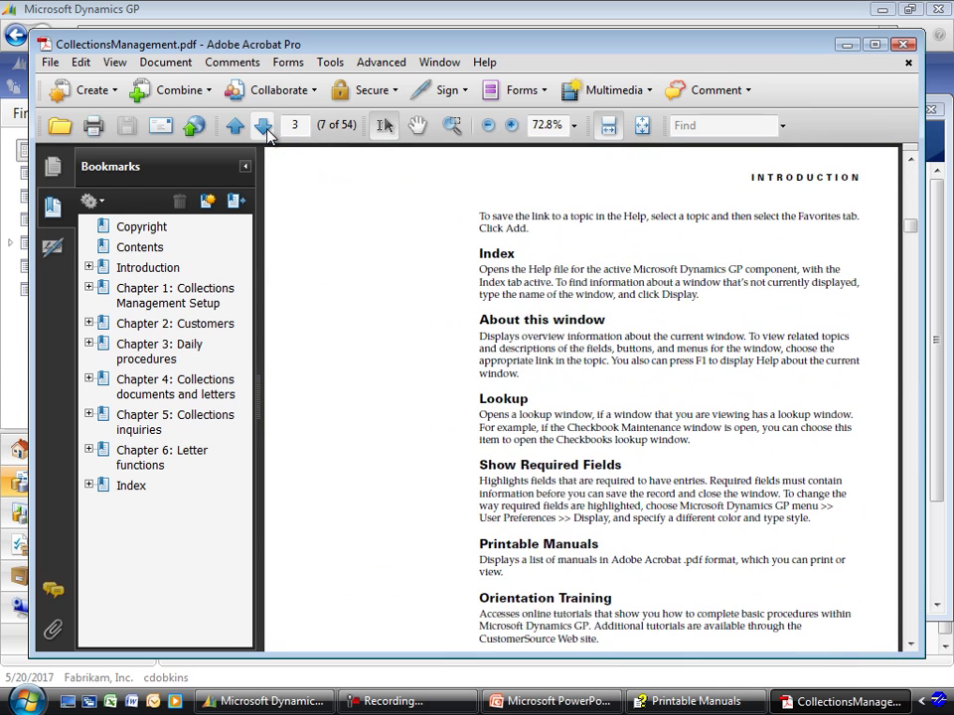
pyautogui.click(264, 127)
# - Decline the Adobe Acrobat Pro registration permanently and close the reminder about registering
pyautogui.click(608, 125)
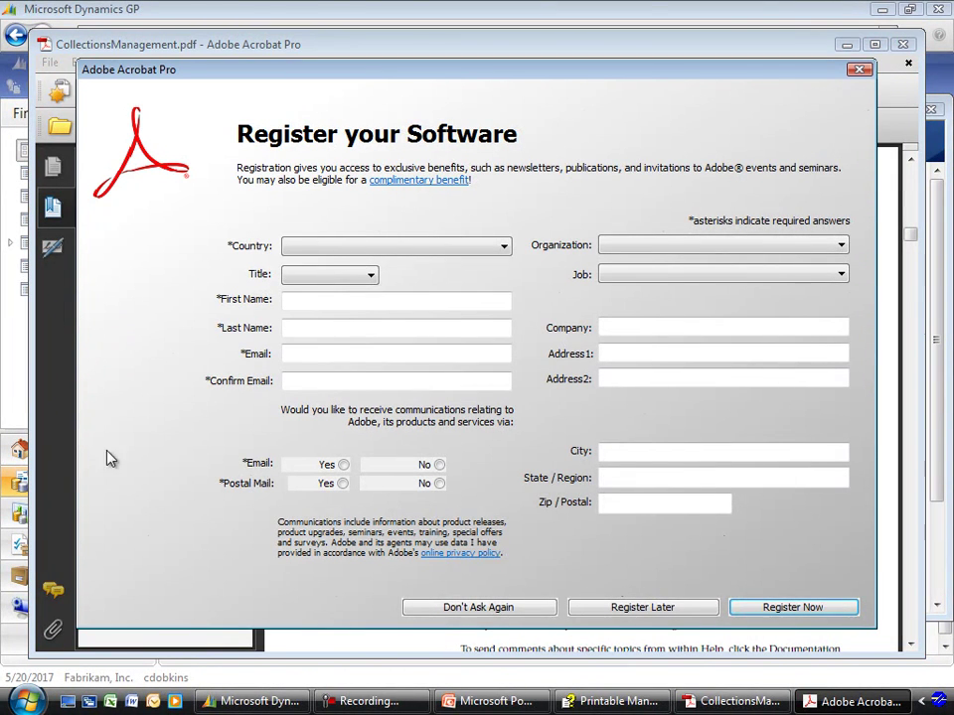
pyautogui.click(486, 616)
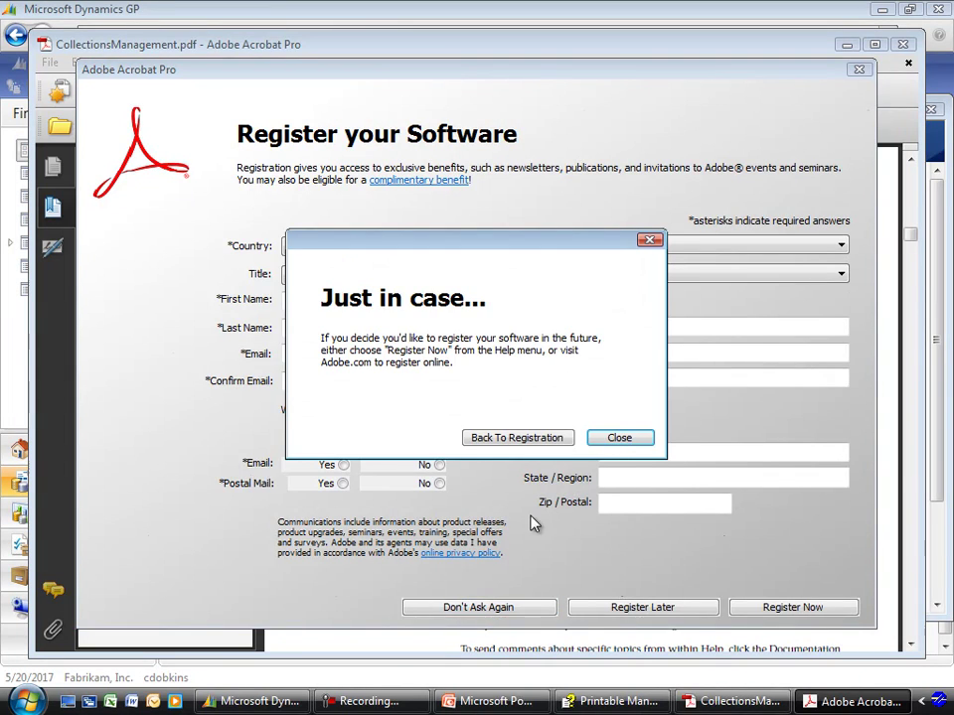
pyautogui.click(607, 440)
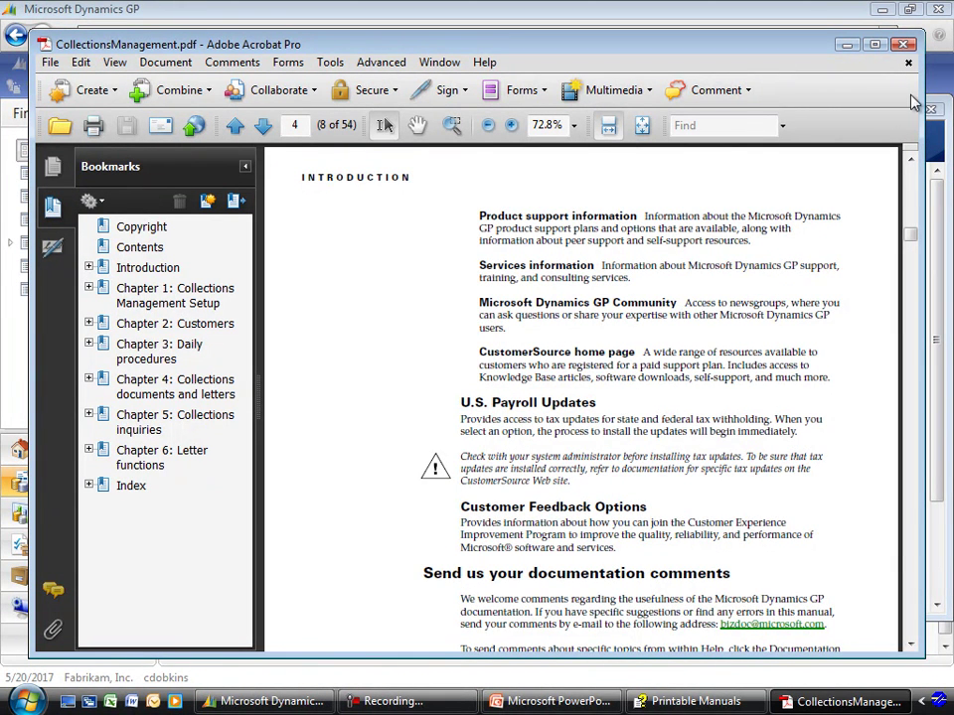
# - Return to Microsoft Dynamics GP, reopen the printable manuals list and expand the Installation & Upgrade, Financial and System categories
pyautogui.click(947, 85)
pyautogui.click(938, 34)
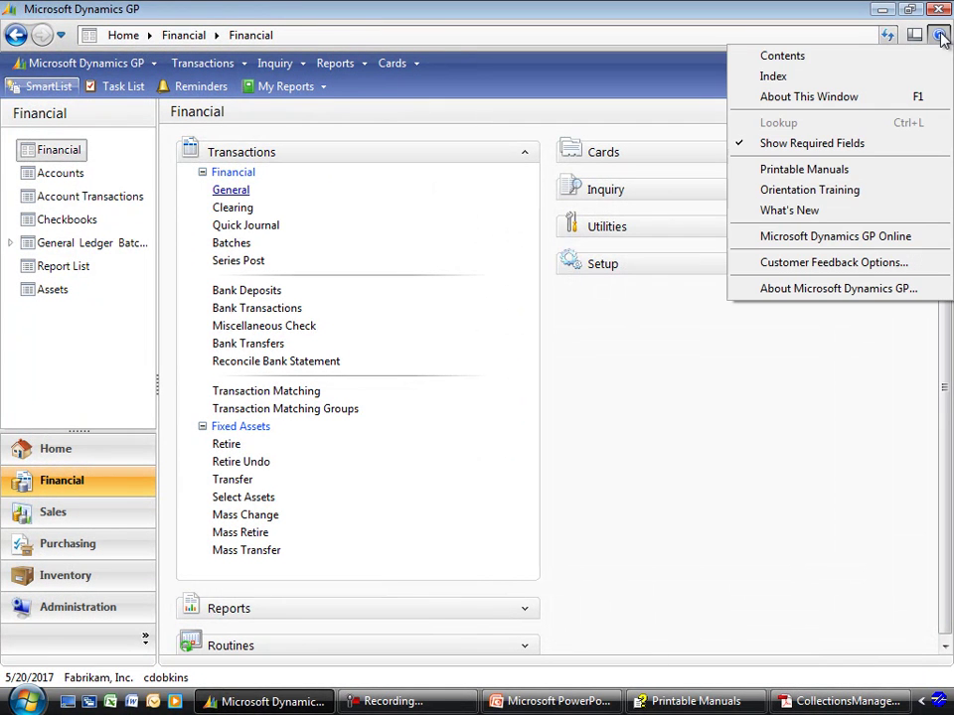
pyautogui.click(857, 174)
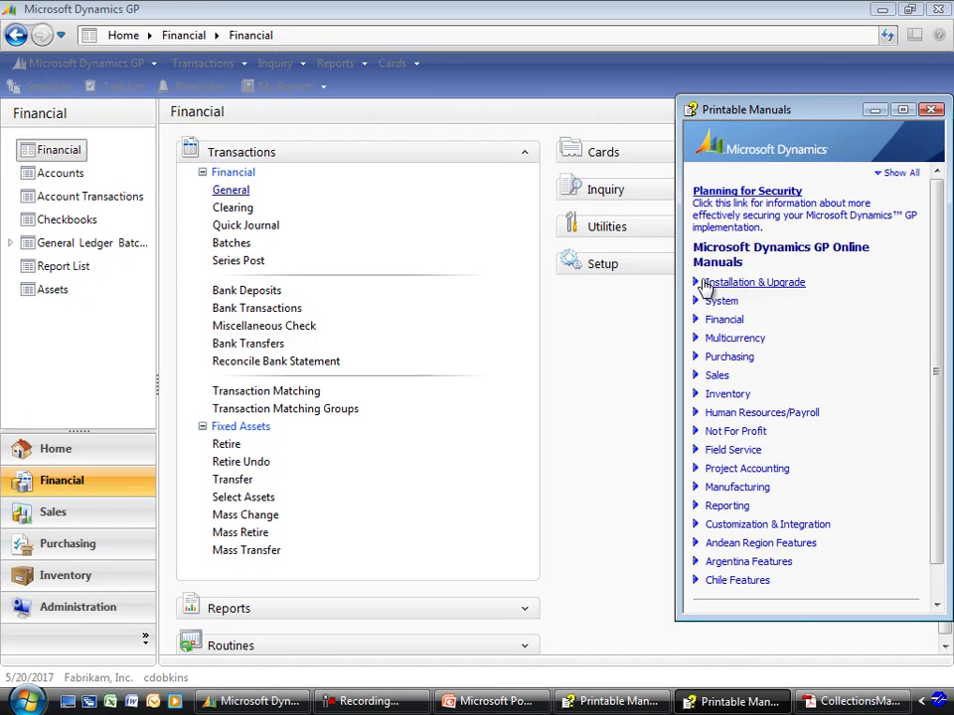
pyautogui.click(697, 282)
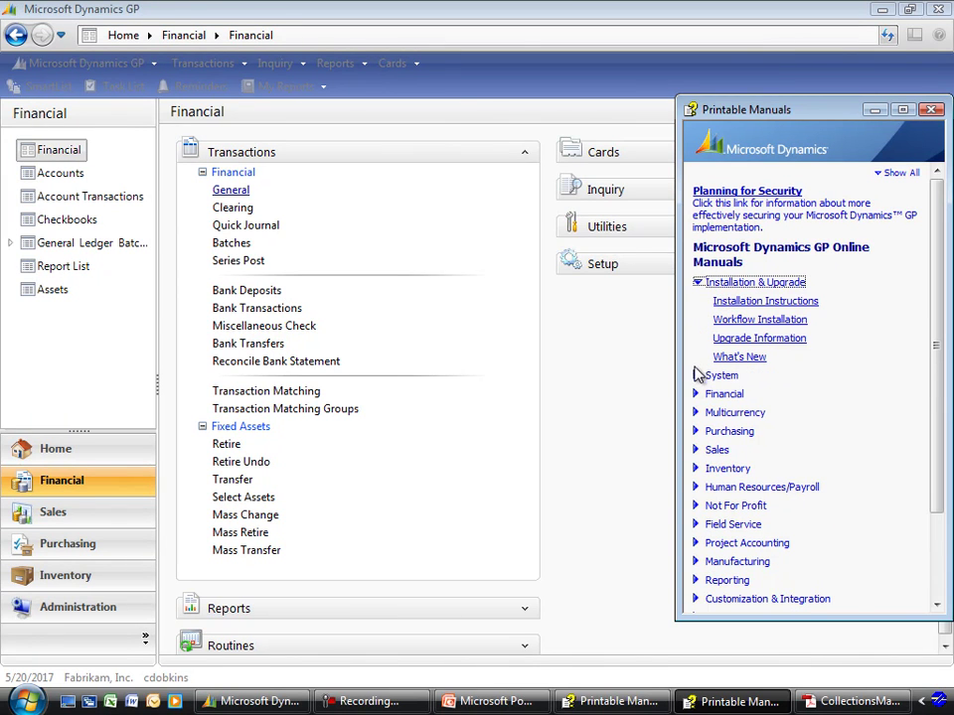
pyautogui.click(697, 394)
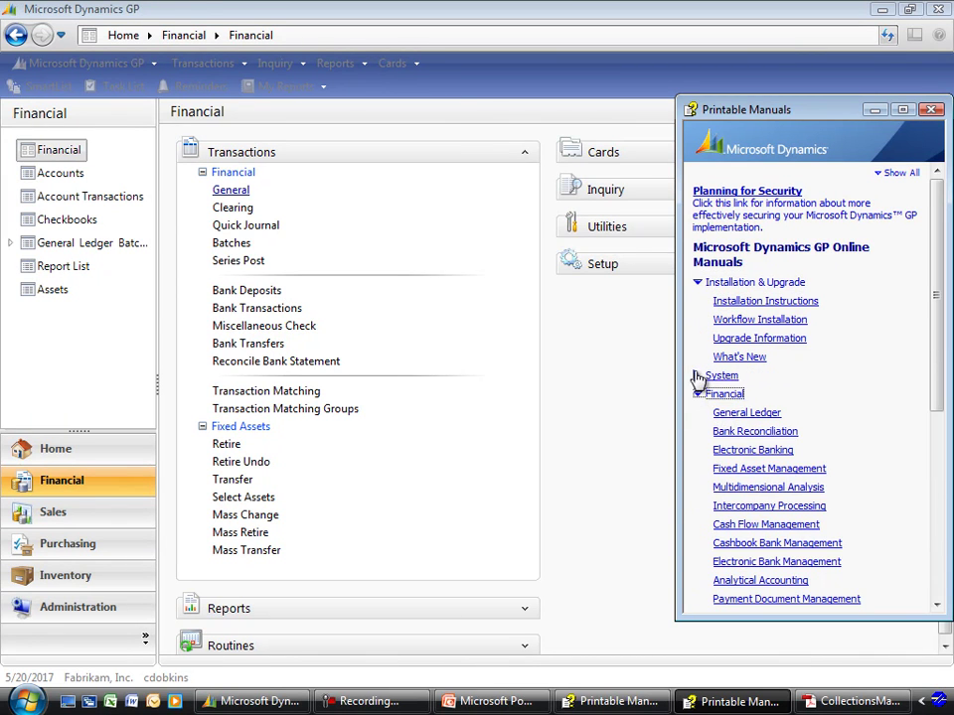
pyautogui.click(696, 375)
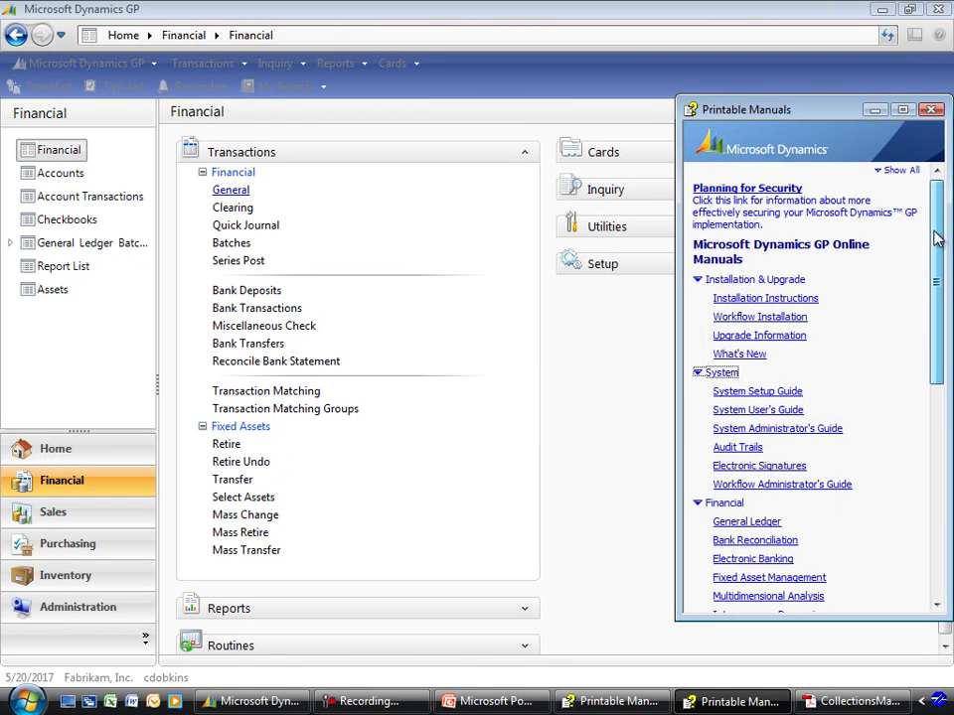
# - Examine the manuals in the Reporting category, collapse it and close the printable manuals list
pyautogui.moveTo(933, 238); pyautogui.dragTo(938, 340)
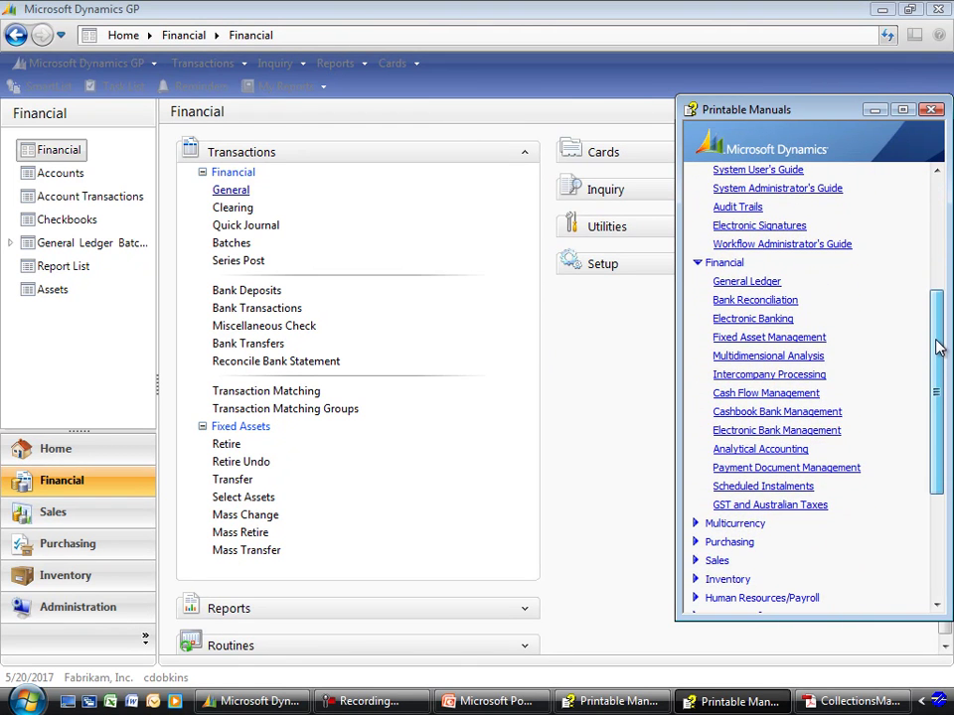
pyautogui.moveTo(939, 347); pyautogui.dragTo(930, 438)
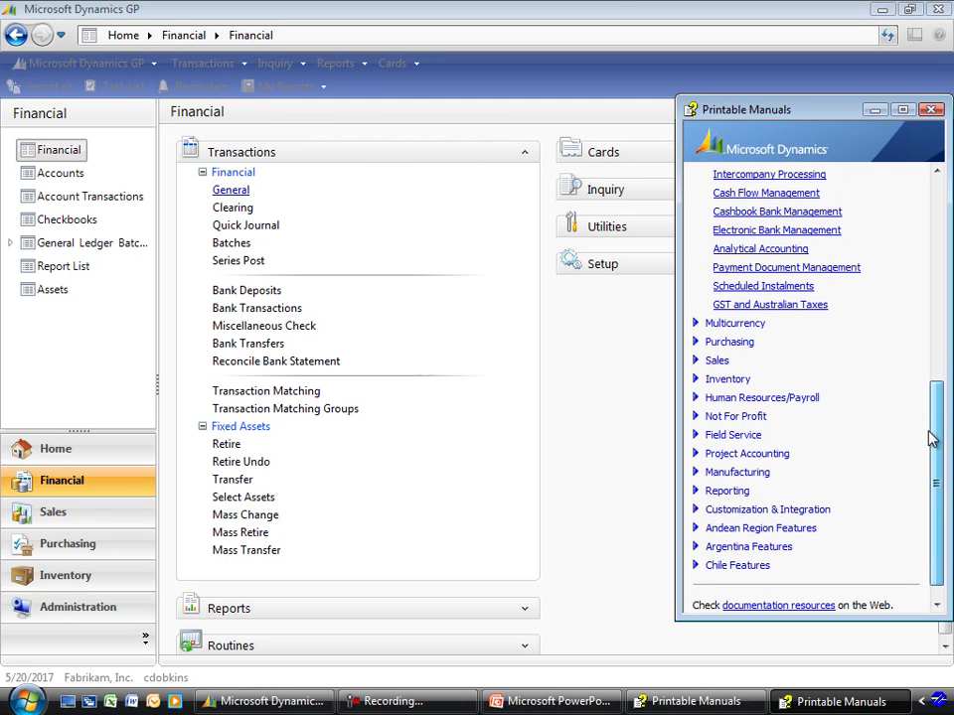
pyautogui.click(697, 492)
pyautogui.moveTo(937, 383); pyautogui.dragTo(939, 421)
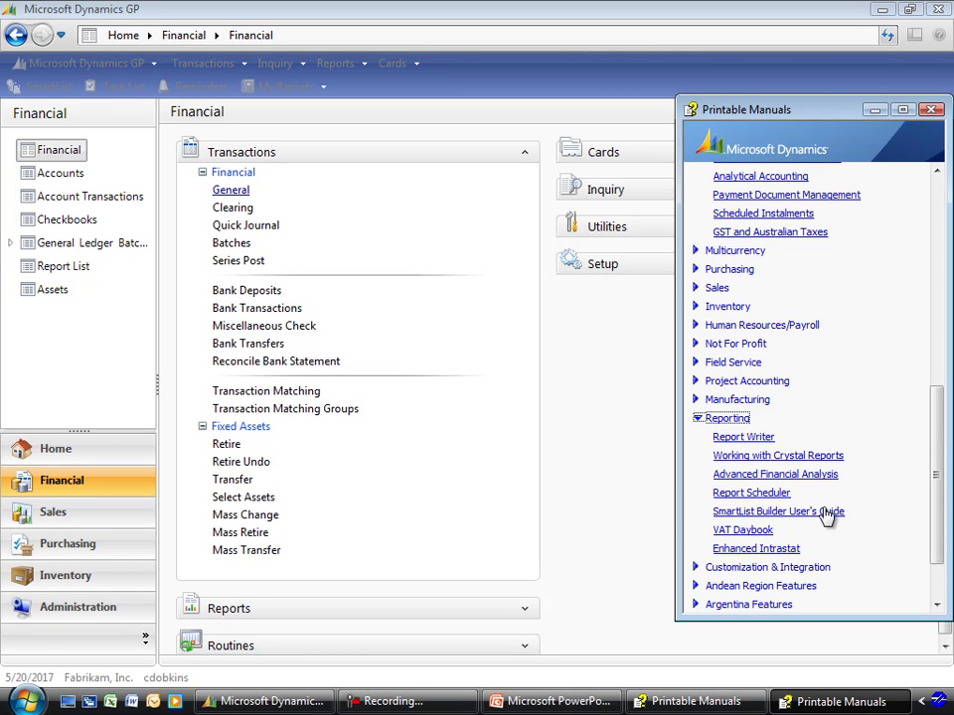
pyautogui.moveTo(934, 450); pyautogui.dragTo(933, 466)
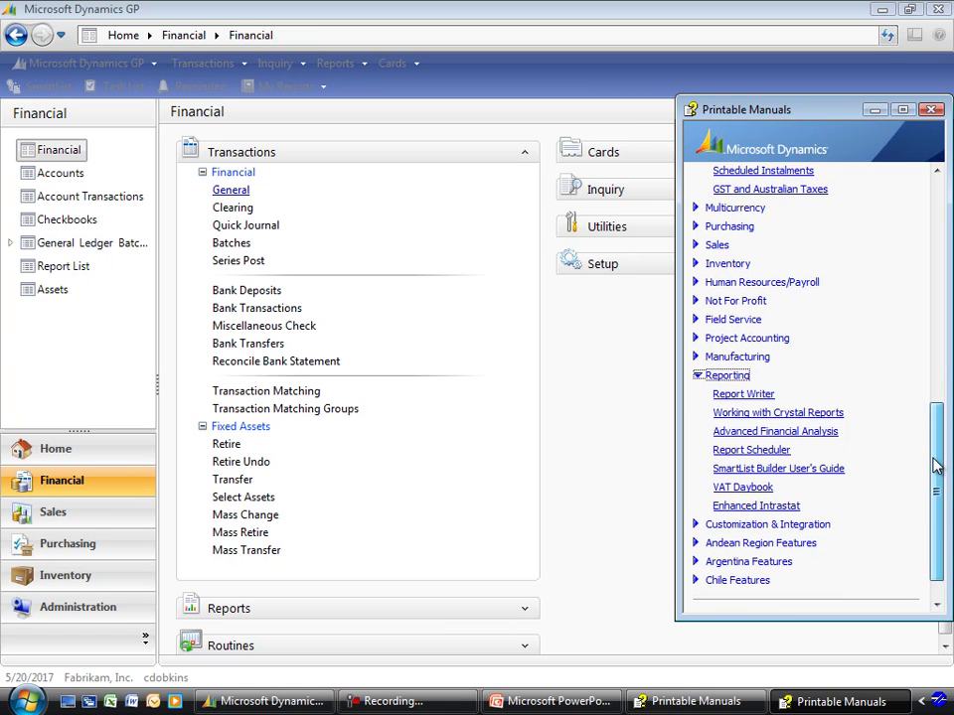
pyautogui.click(699, 378)
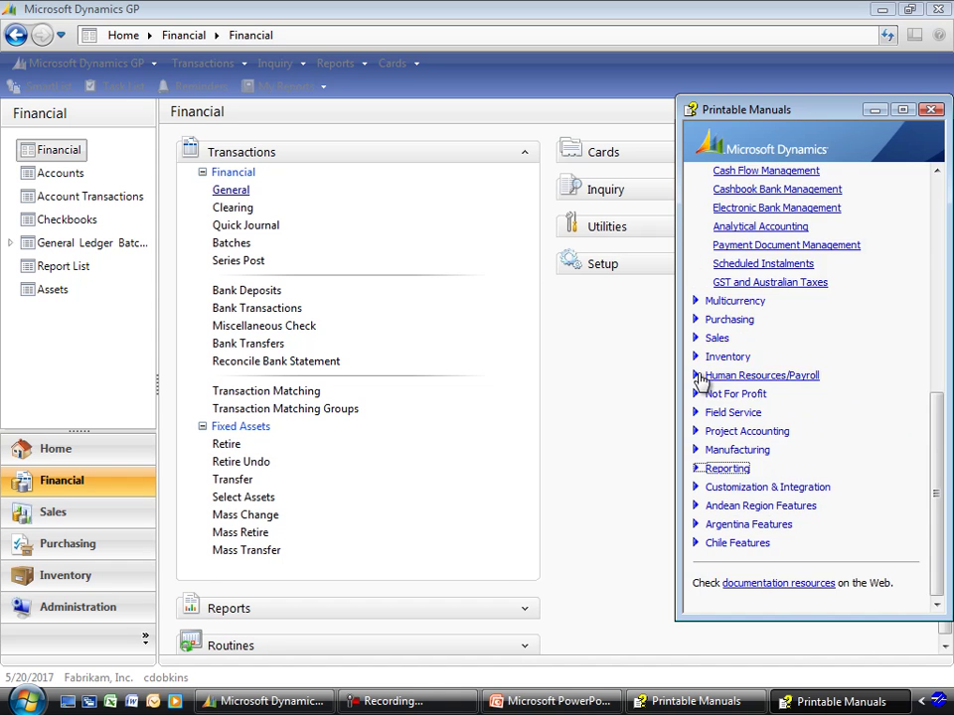
pyautogui.click(933, 111)
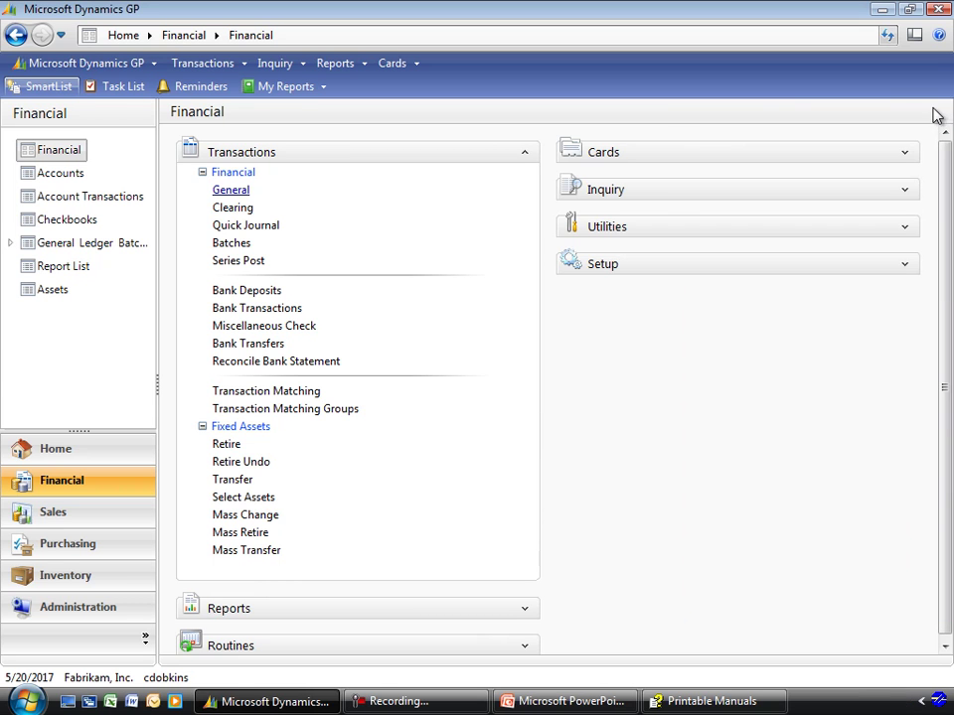
# - Open the Orientation Training from the help options, postpone the Internet Explorer 8 setup and return to the training page
pyautogui.click(937, 36)
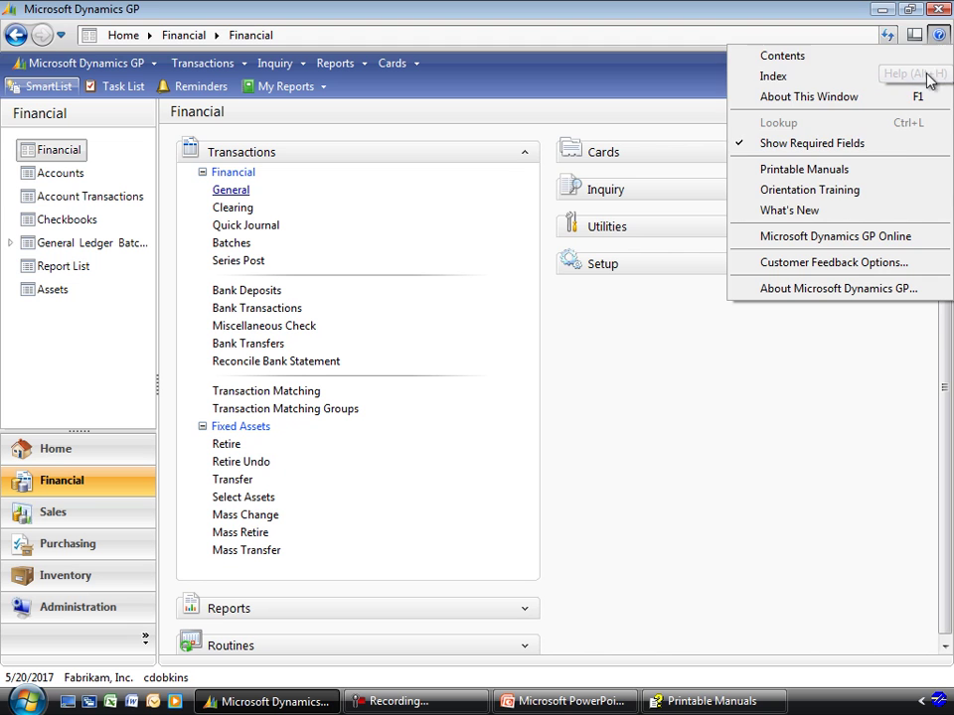
pyautogui.click(863, 202)
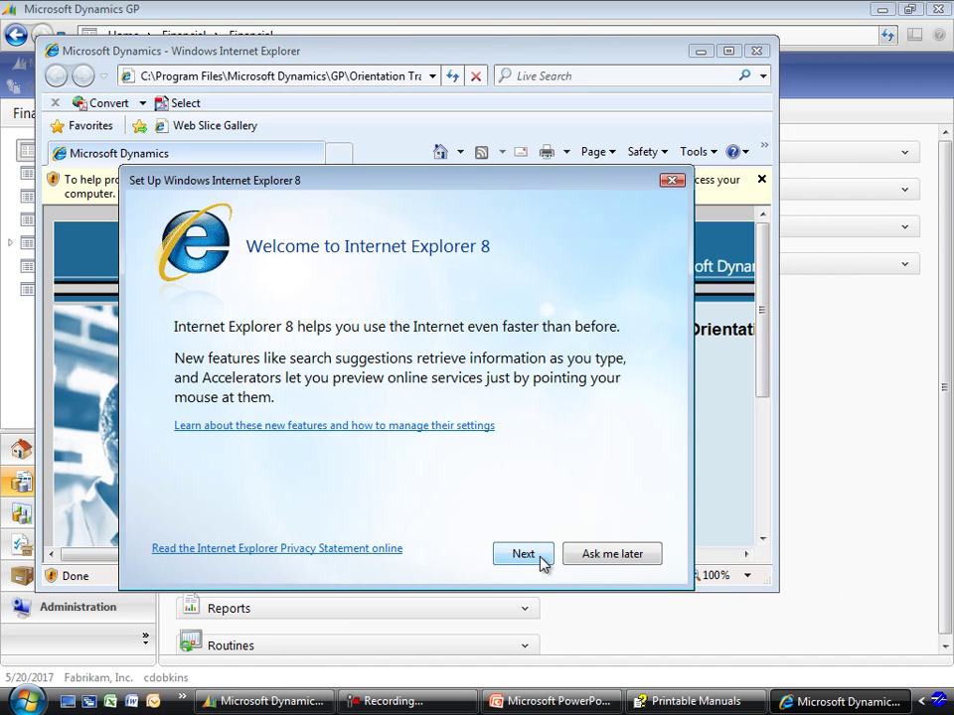
pyautogui.click(586, 559)
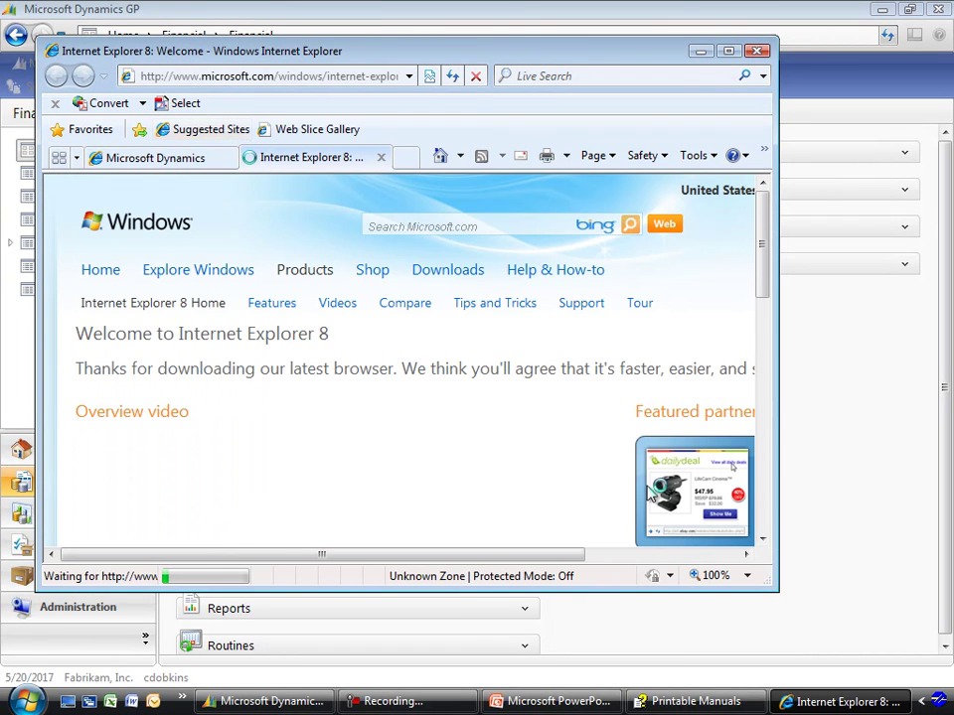
pyautogui.click(145, 158)
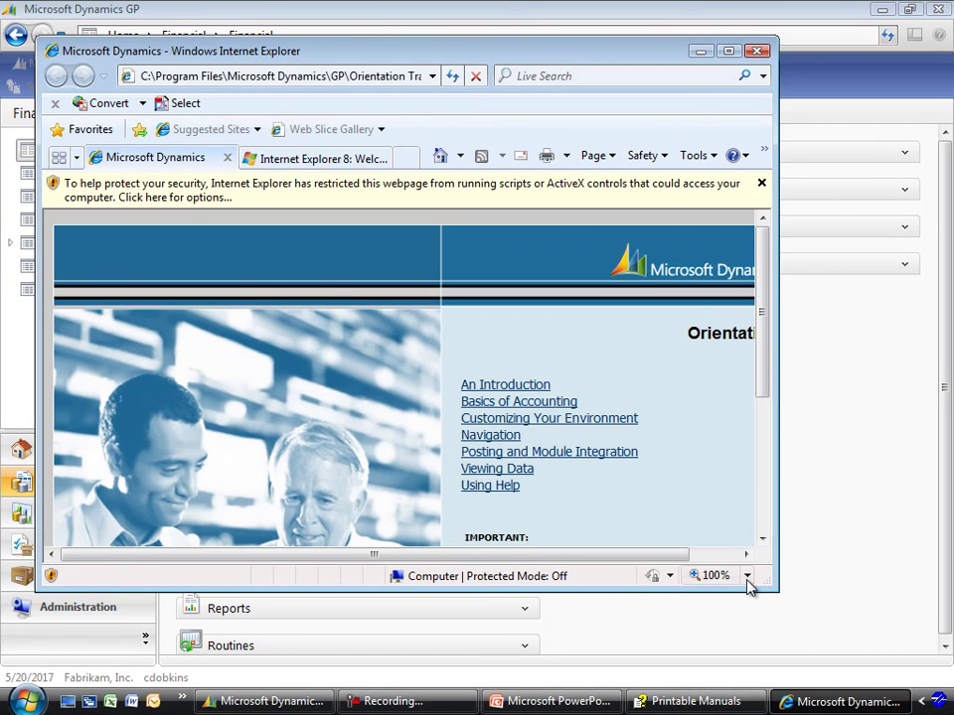
# - Enlarge the browser window to examine the Orientation topics and active content instructions, and close all its pages
pyautogui.moveTo(748, 587); pyautogui.dragTo(838, 637)
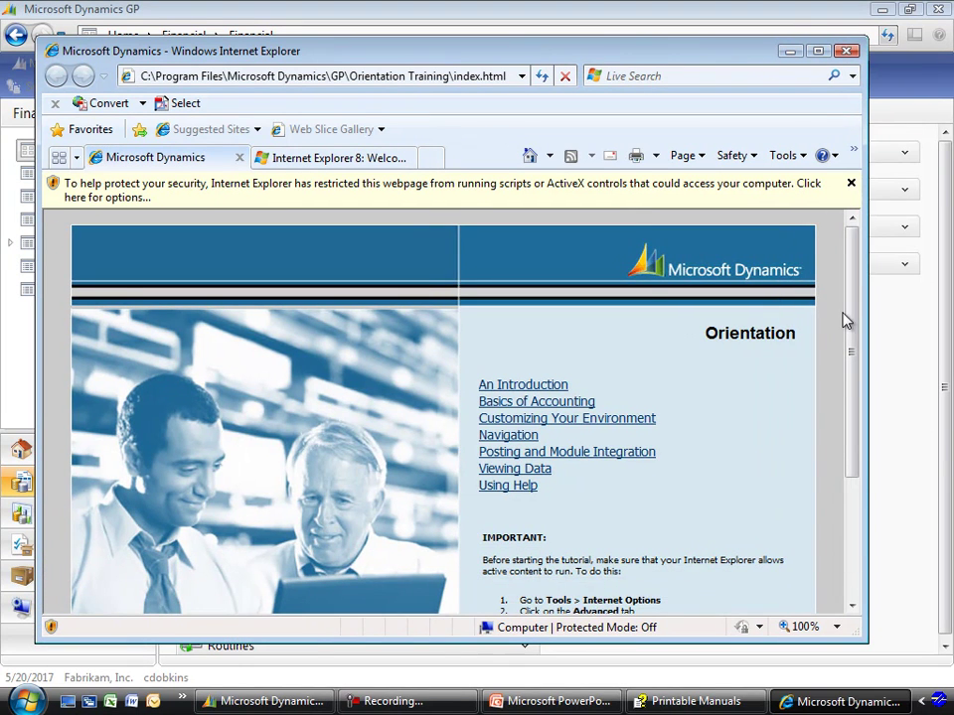
pyautogui.moveTo(851, 298); pyautogui.dragTo(856, 329)
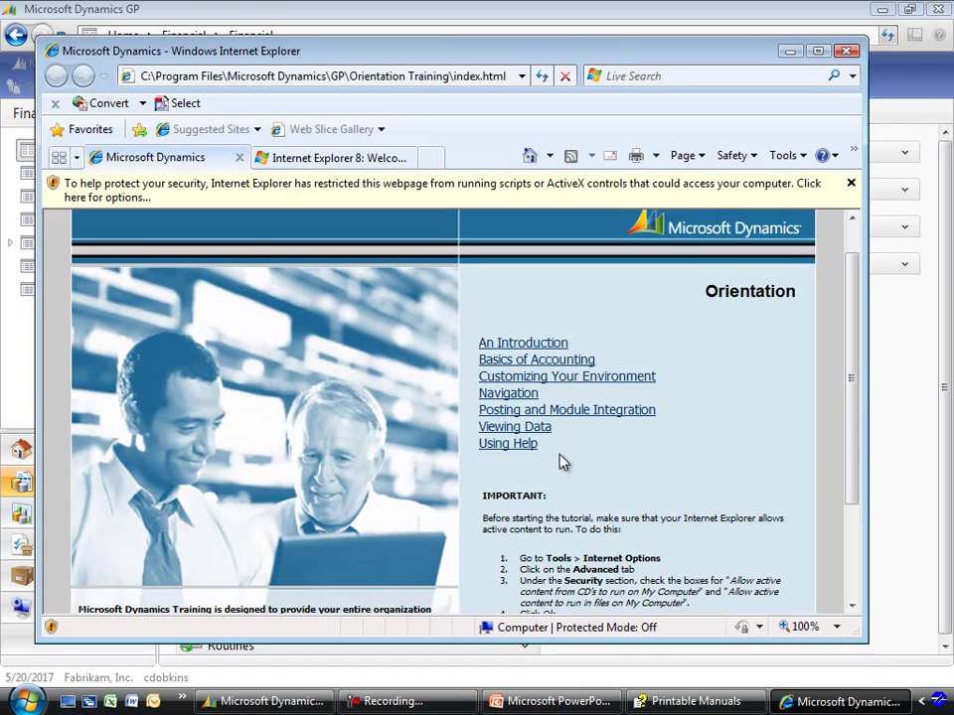
pyautogui.click(844, 52)
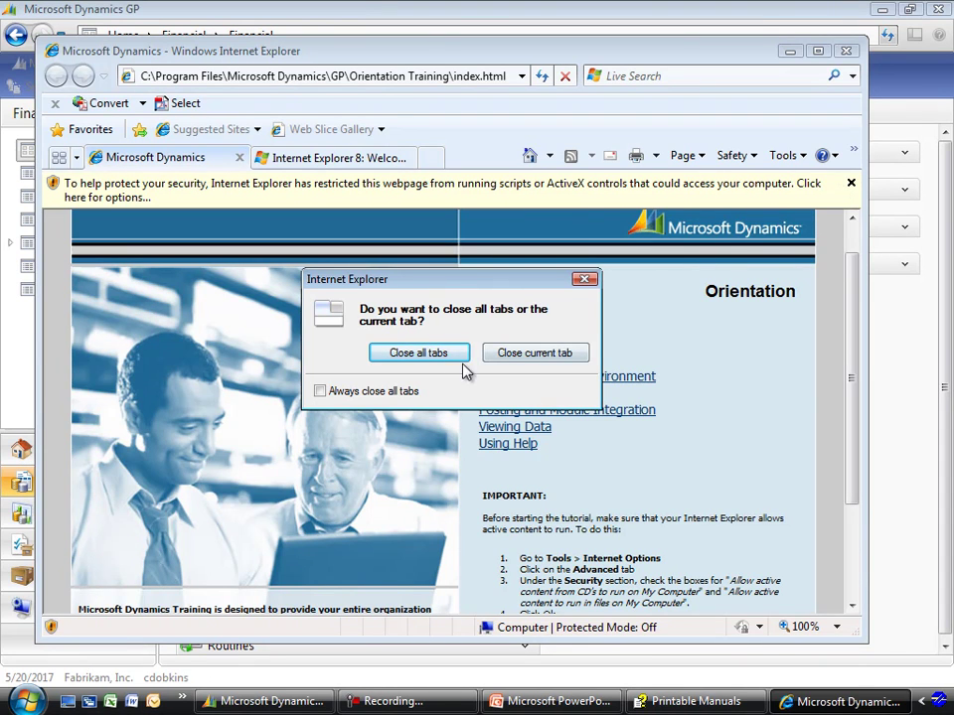
pyautogui.click(434, 351)
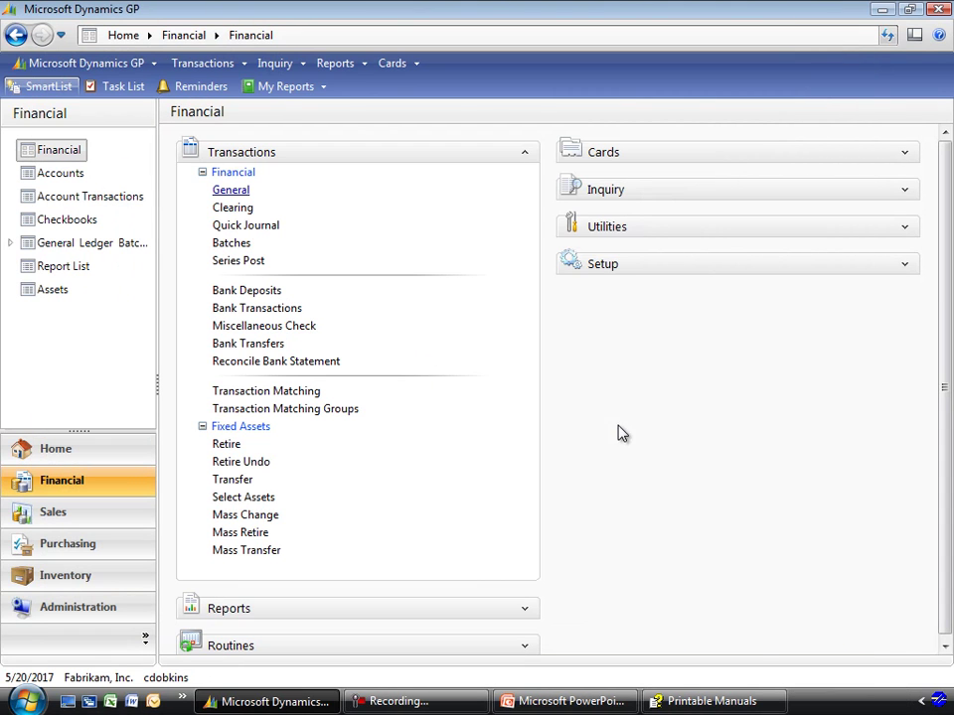
# - View the Microsoft Dynamics GP Online page, close the browser and switch to the PowerPoint presentation
pyautogui.click(937, 36)
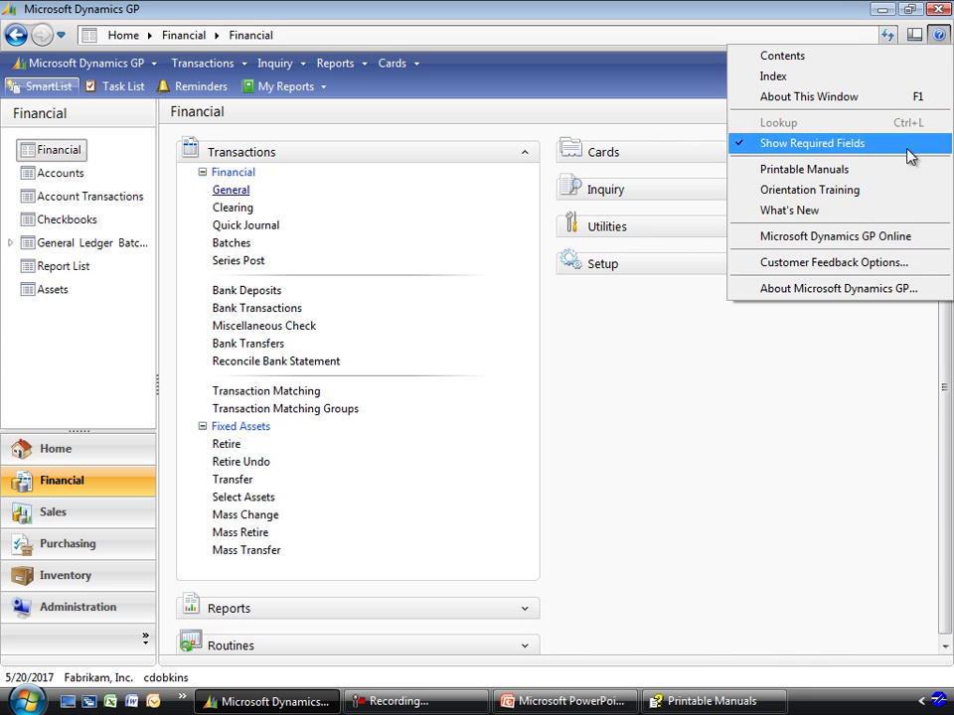
pyautogui.click(927, 246)
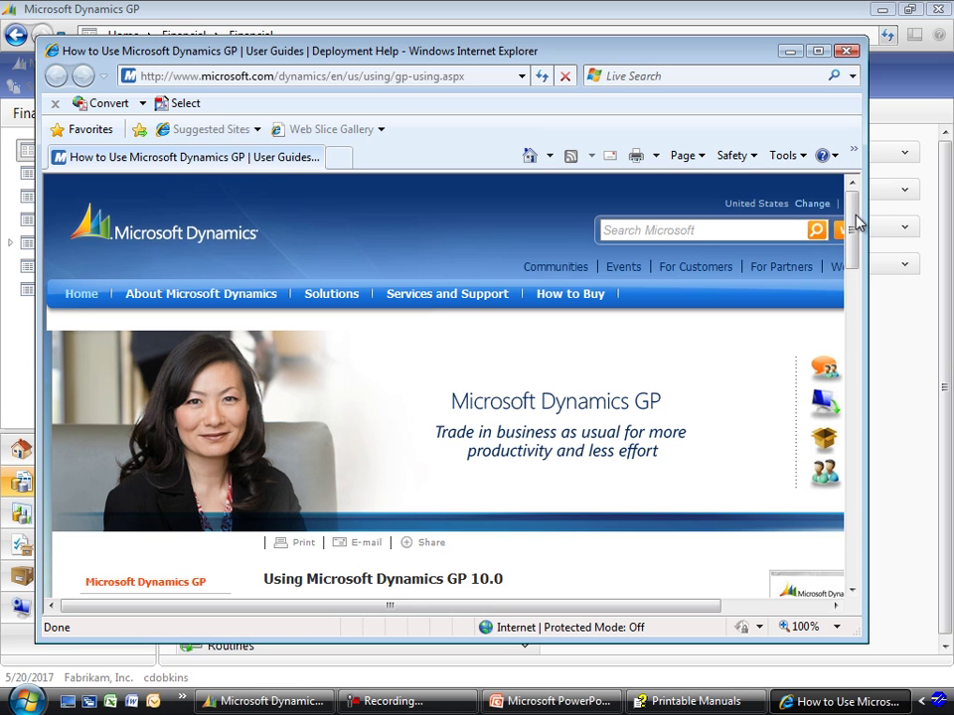
pyautogui.click(845, 51)
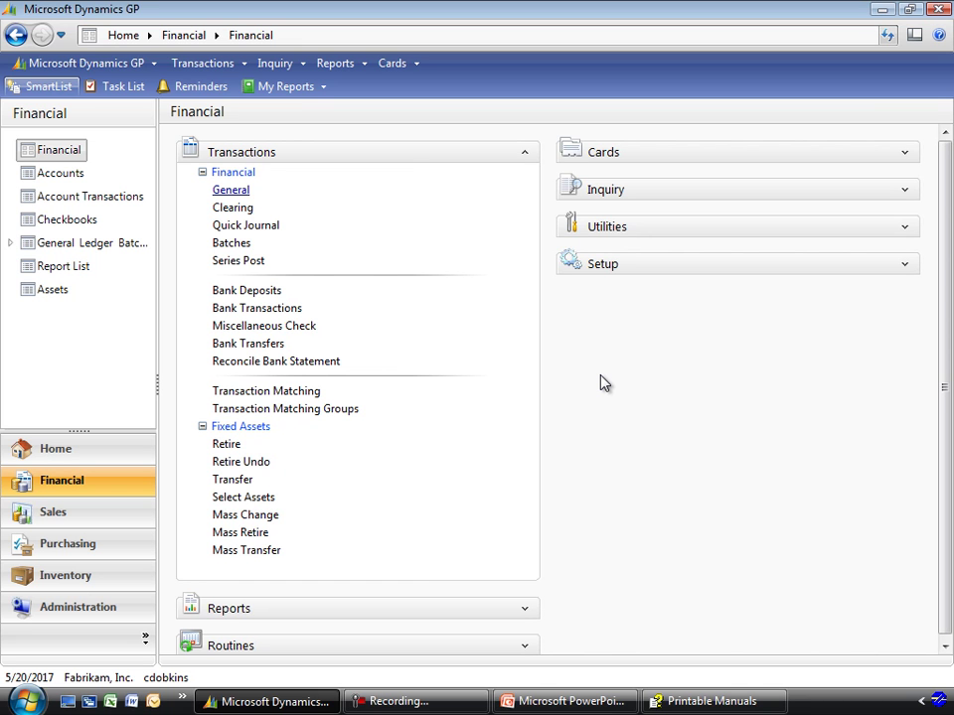
pyautogui.click(523, 703)
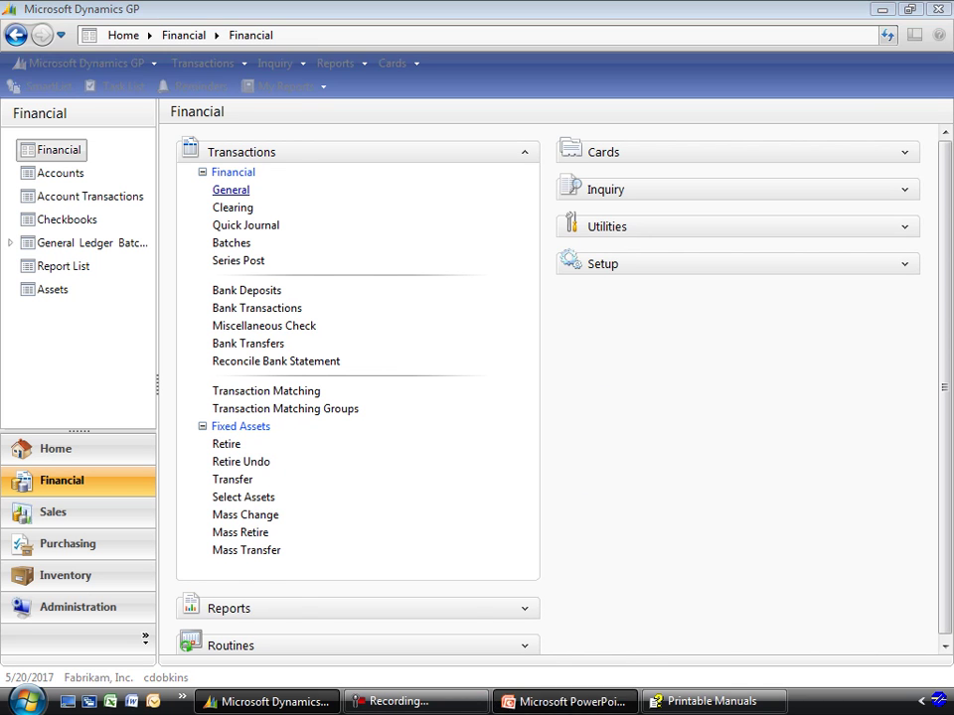